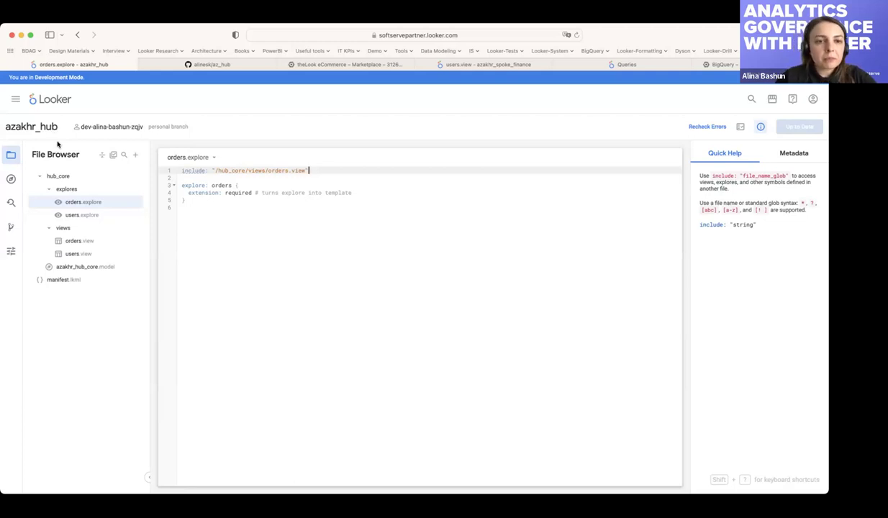
Open the project manifest and examine the hub_core_prj and hub_core_ds constants with their values and export settings
click(186, 200)
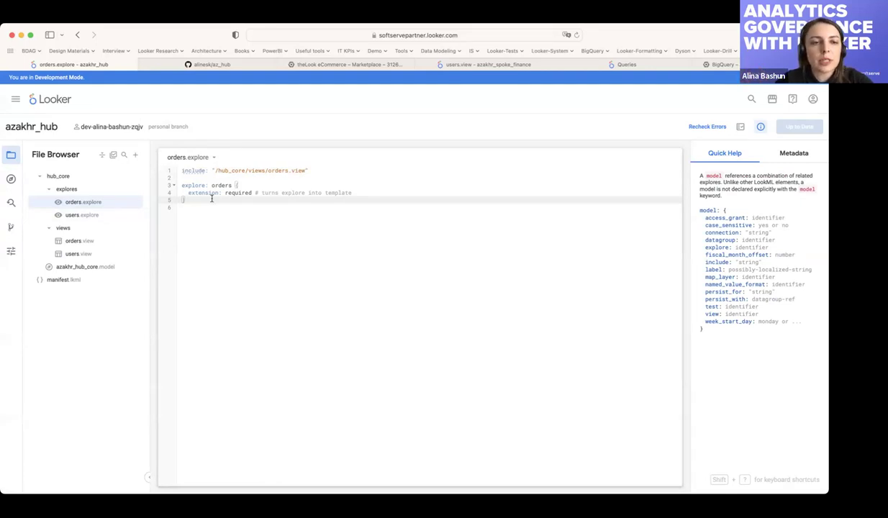
click(249, 185)
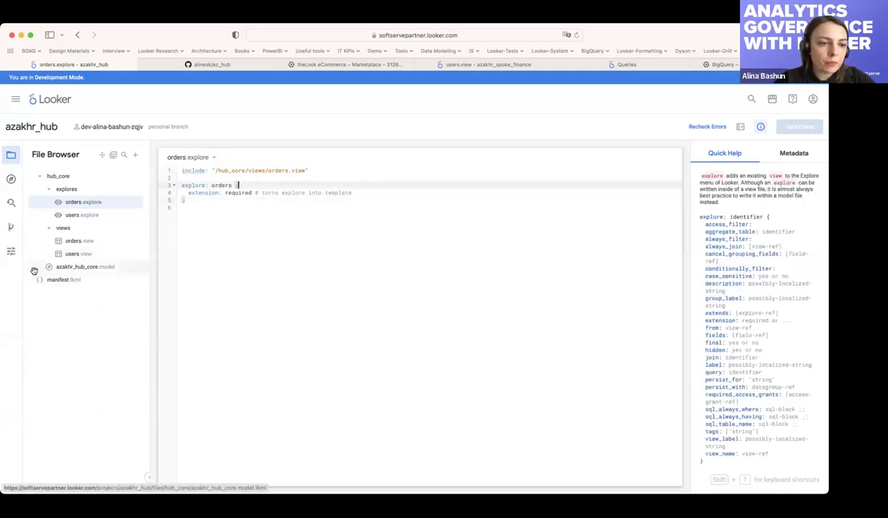
click(59, 280)
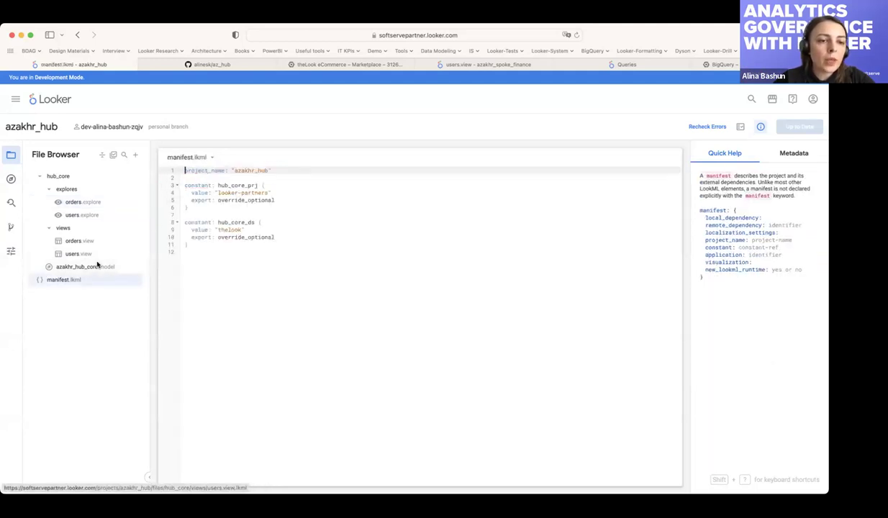
click(195, 244)
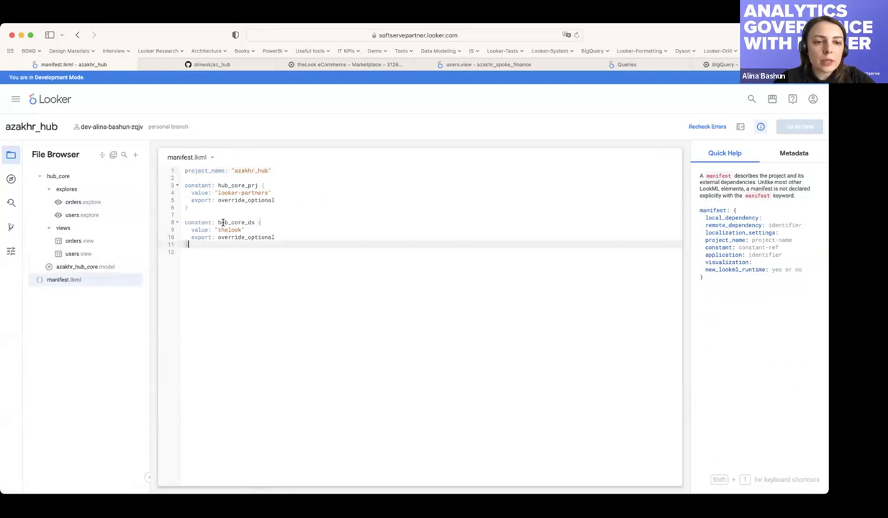
drag(257, 185, 221, 186)
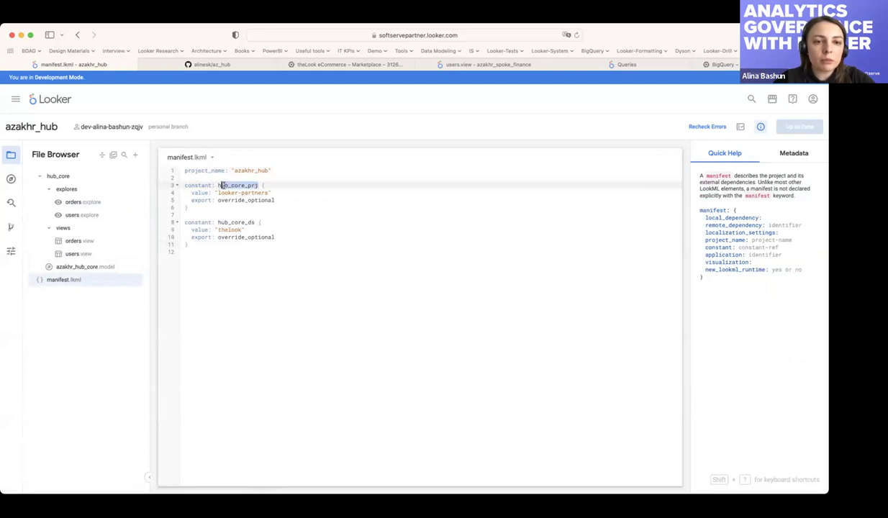
click(253, 222)
drag(254, 223, 219, 222)
click(230, 238)
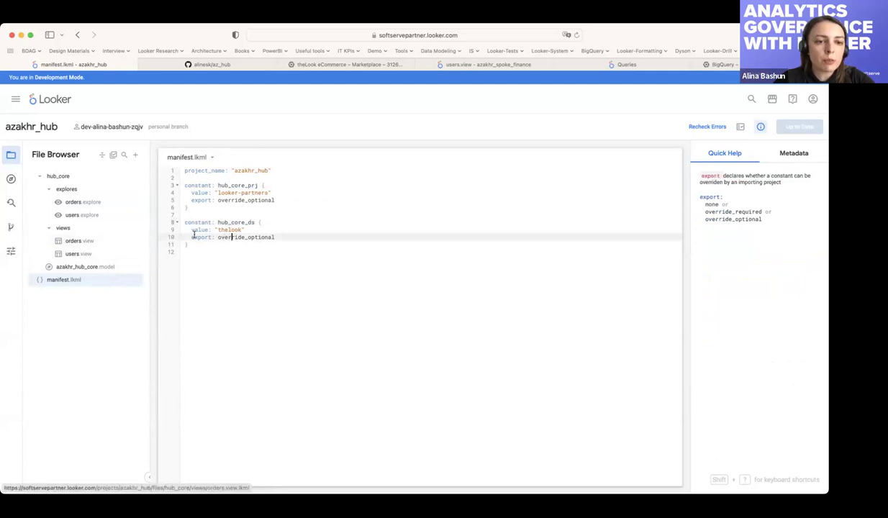
click(192, 200)
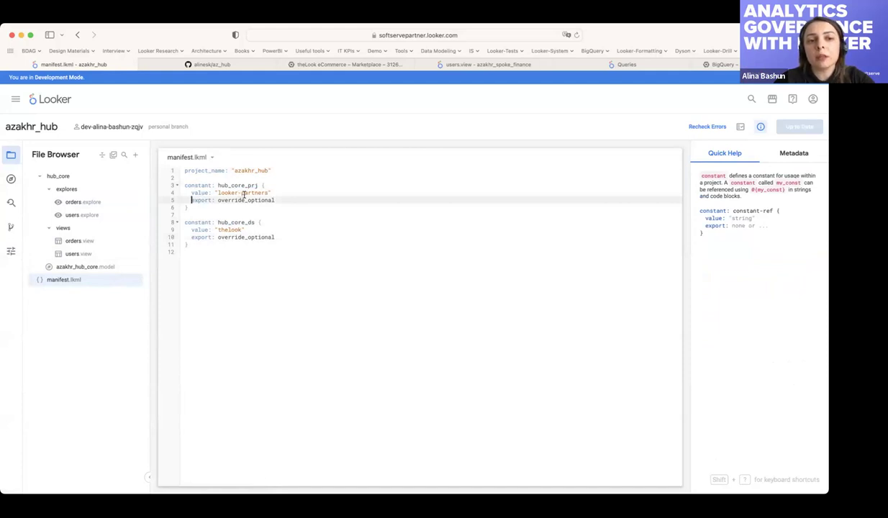
click(203, 200)
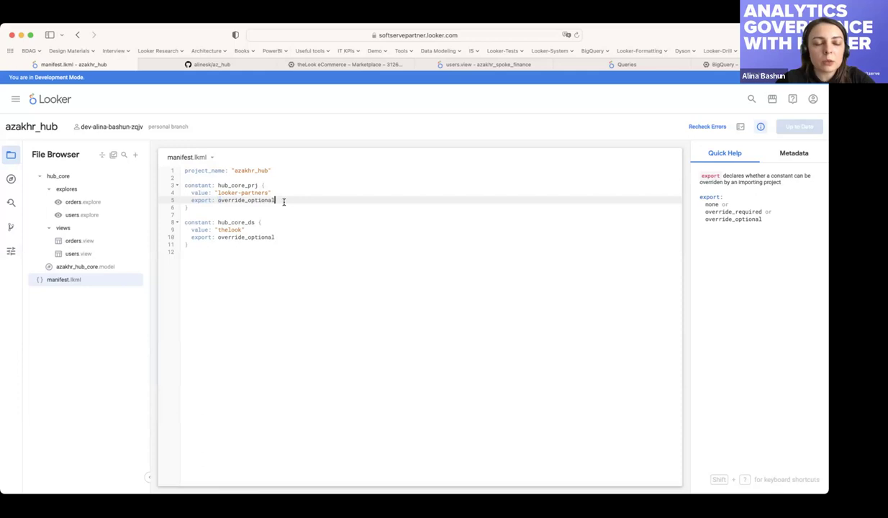
click(257, 185)
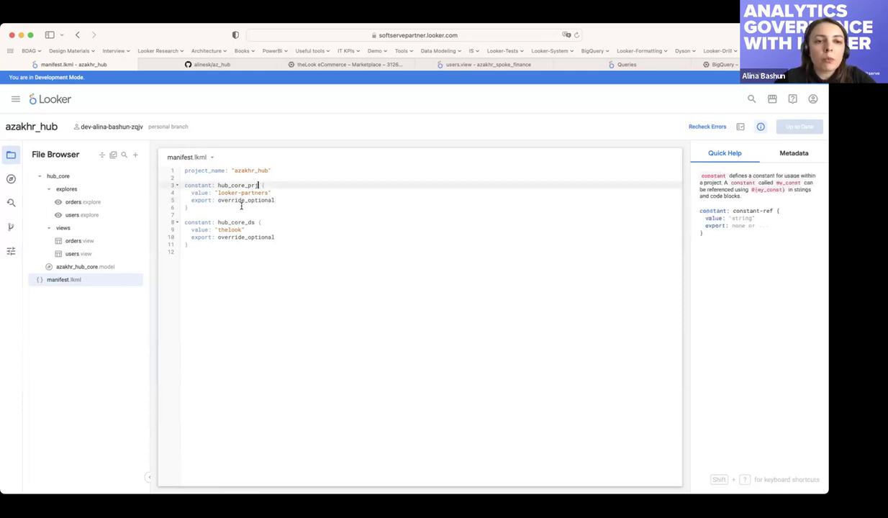
drag(248, 201, 284, 201)
click(284, 200)
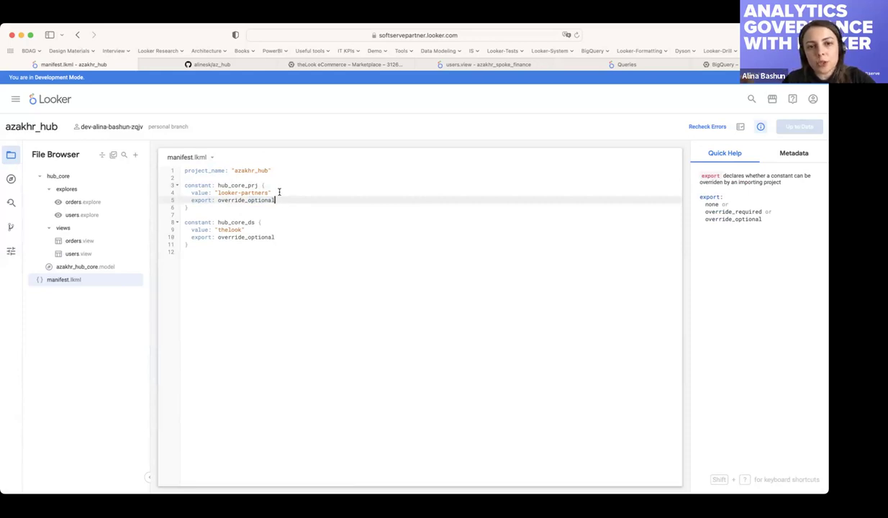
click(260, 183)
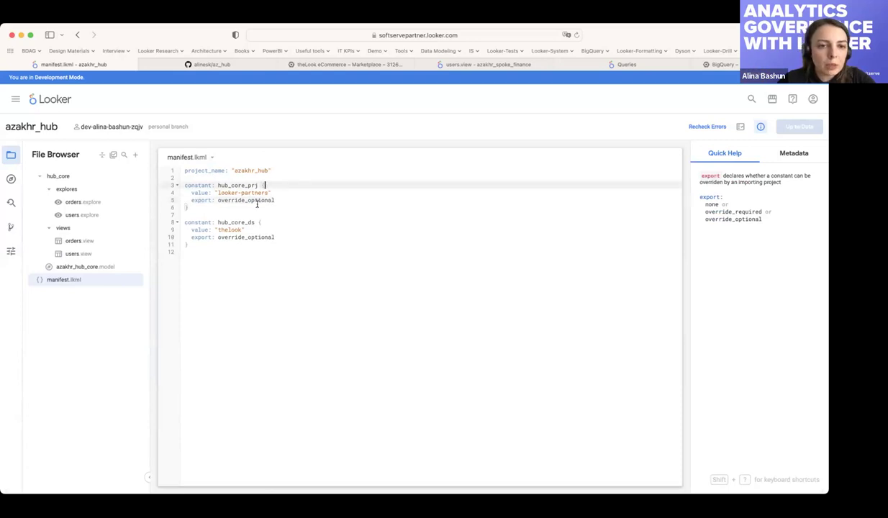
Open the azakhr_hub_core model and examine its database connection and the include statements for explores and views
click(71, 267)
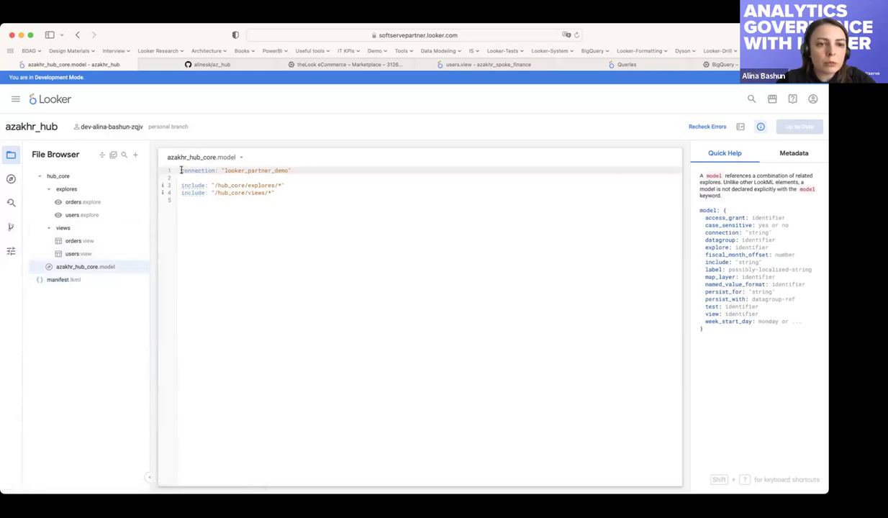
drag(180, 170, 292, 171)
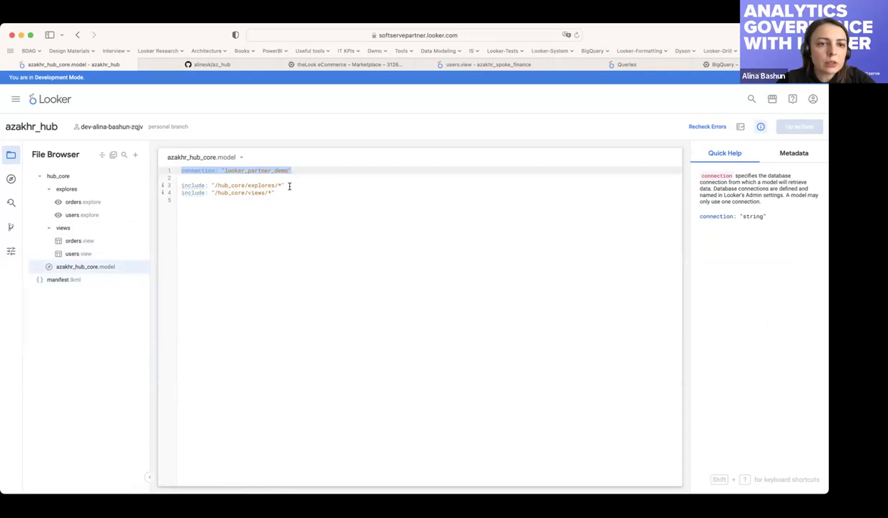
click(285, 184)
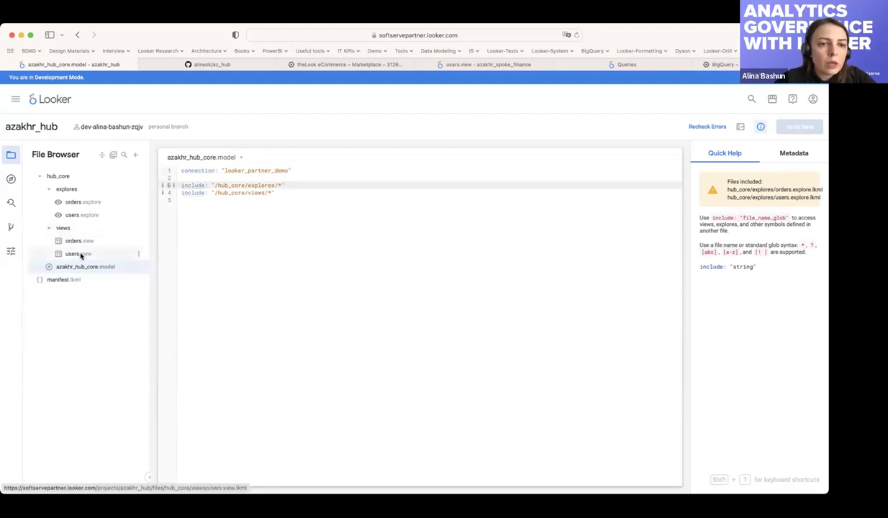
Open users.view and examine how sql_table_name references the hub_core_prj and hub_core_ds constants
click(79, 254)
double_click(277, 178)
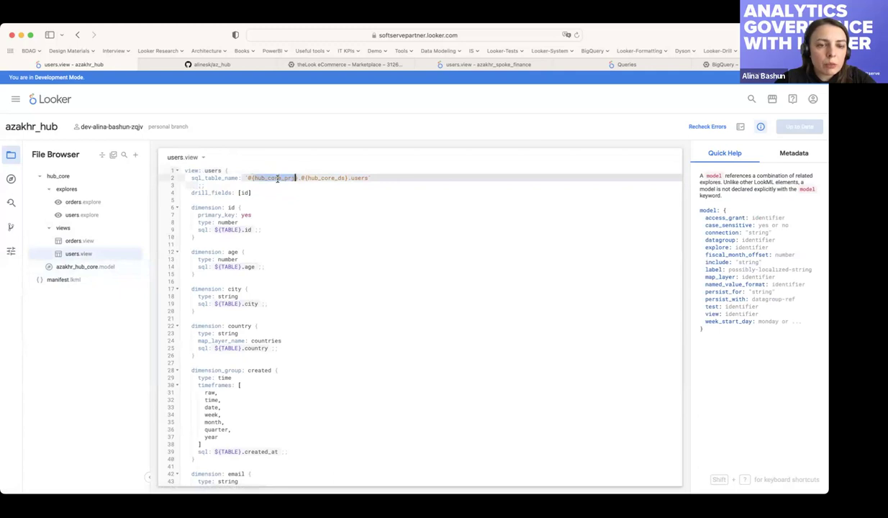
double_click(320, 178)
click(387, 177)
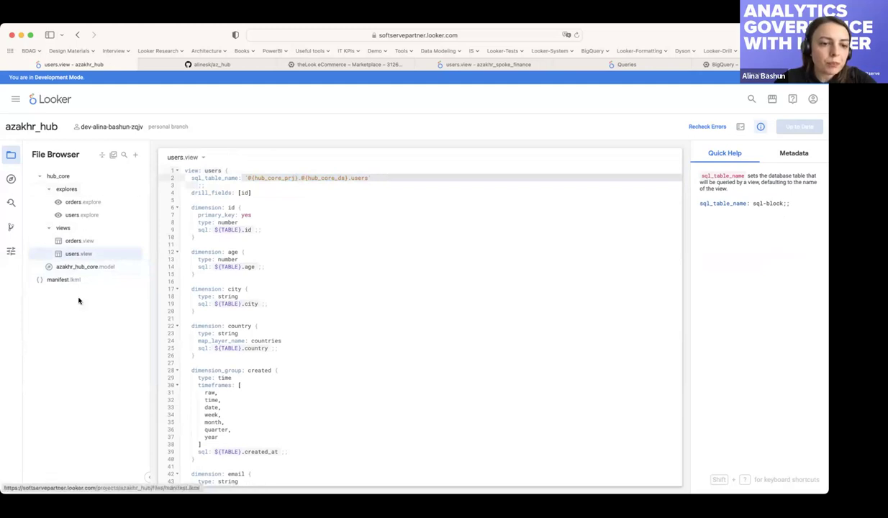
Look through the dimensions and the measure in users.view, examining the created dimension group and its timeframes
scroll(255, 329, down, 6)
scroll(262, 336, down, 4)
scroll(263, 335, up, 5)
scroll(263, 336, up, 5)
scroll(263, 335, down, 10)
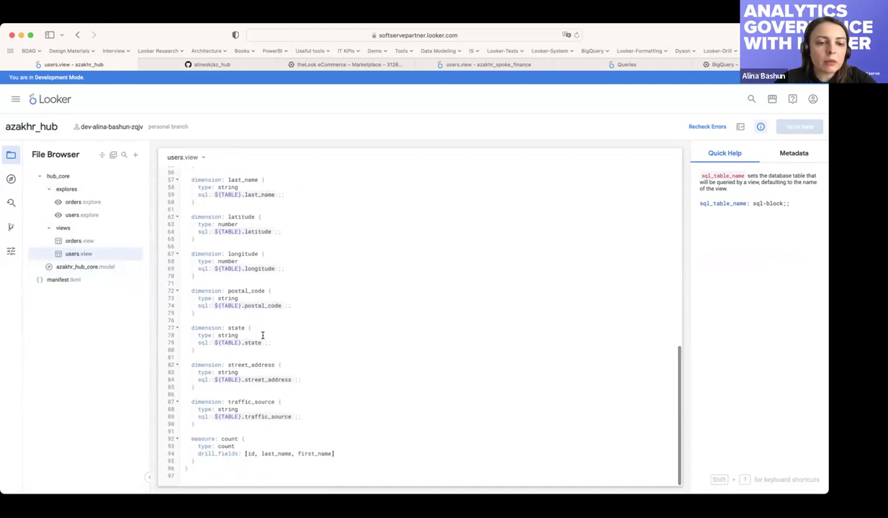
scroll(263, 336, up, 8)
click(289, 329)
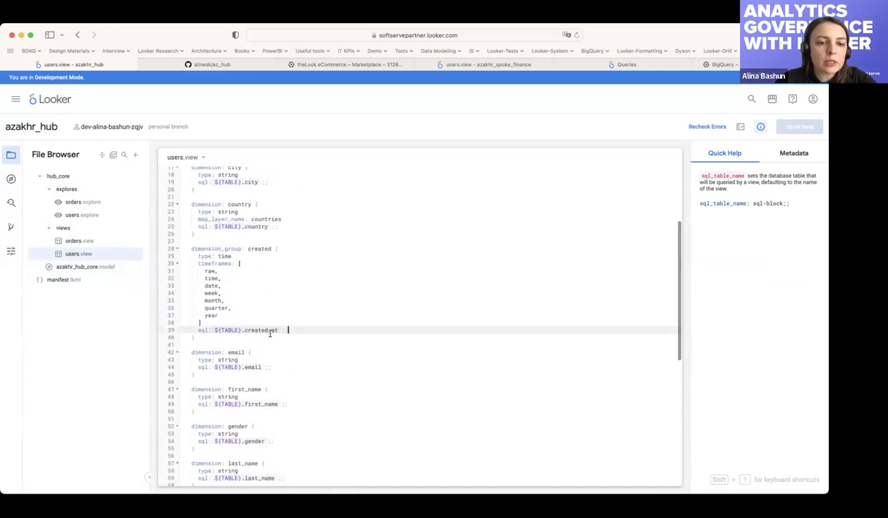
click(218, 337)
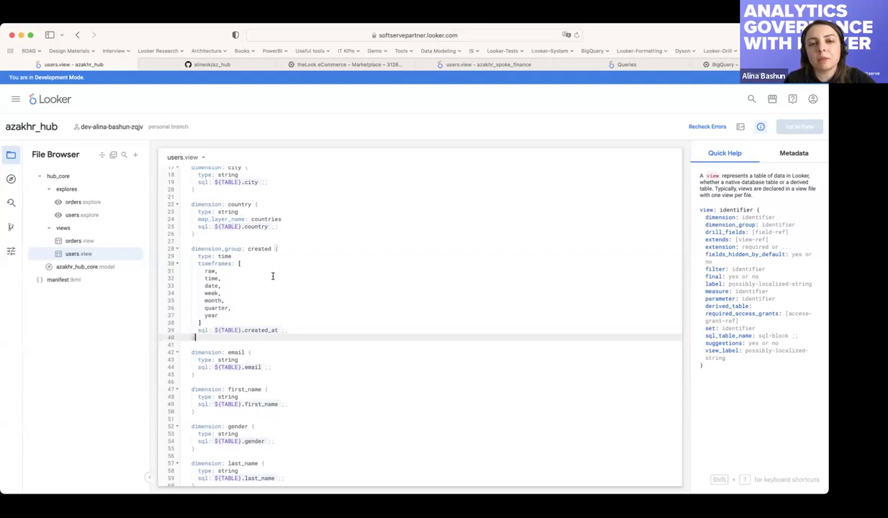
click(206, 323)
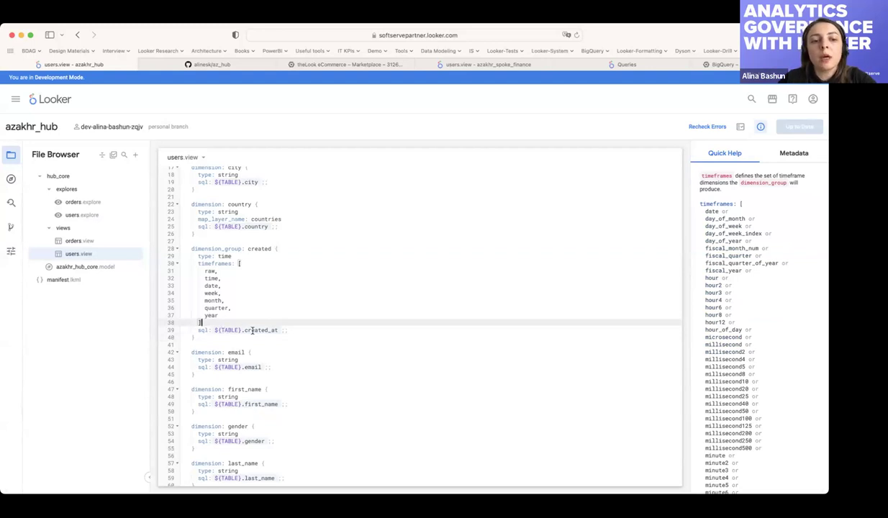
scroll(252, 330, down, 1)
scroll(252, 331, up, 5)
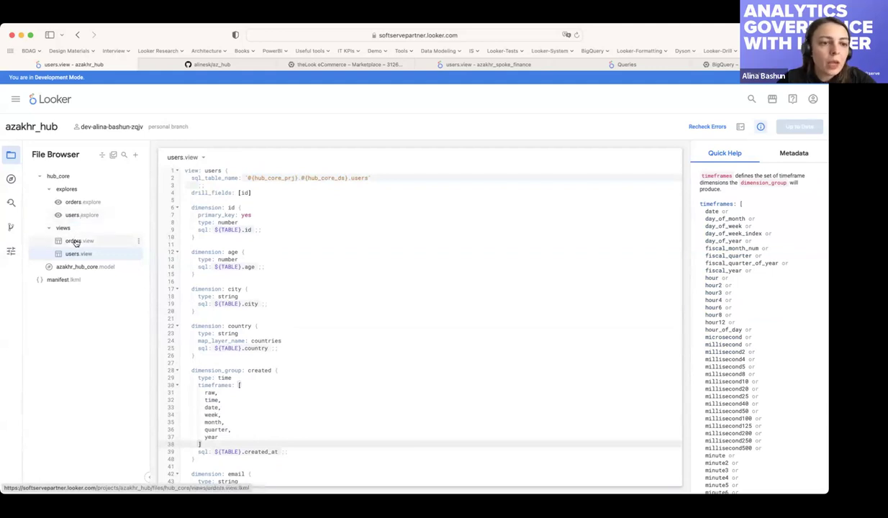
View orders.view and compare the definitions in orders.explore and users.explore
click(76, 241)
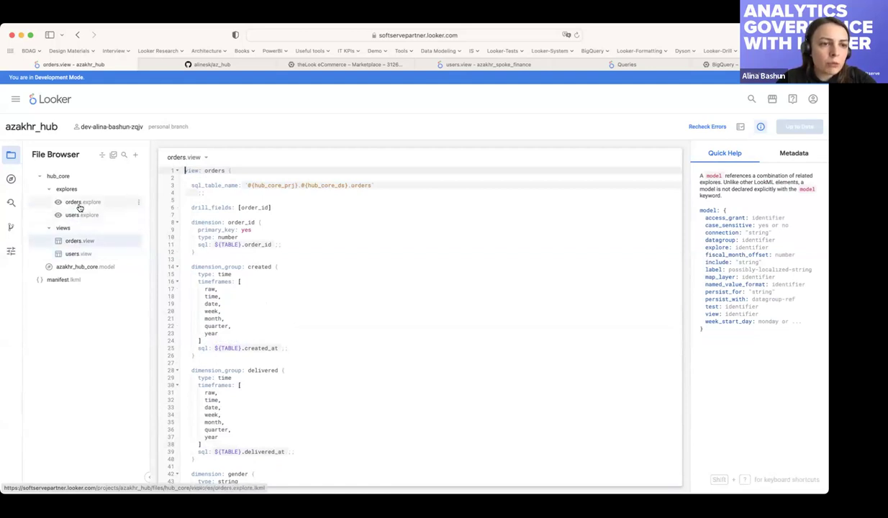
click(80, 203)
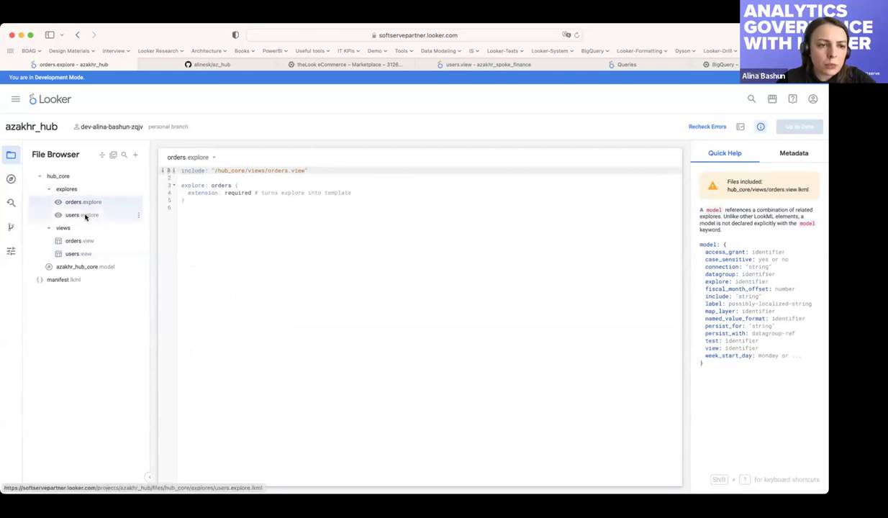
click(84, 212)
click(198, 193)
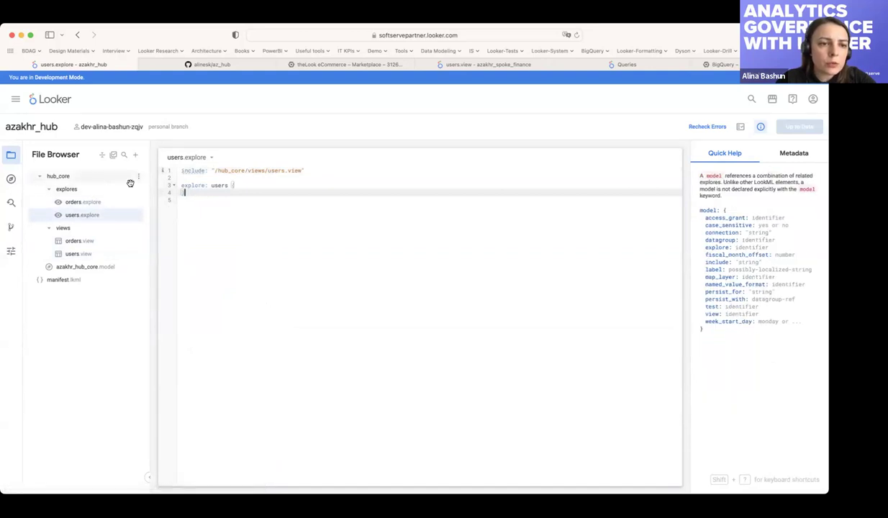
Reopen orders.explore and check its extension: required setting against the explores listed for "aza" in Looker's Explore list
click(83, 203)
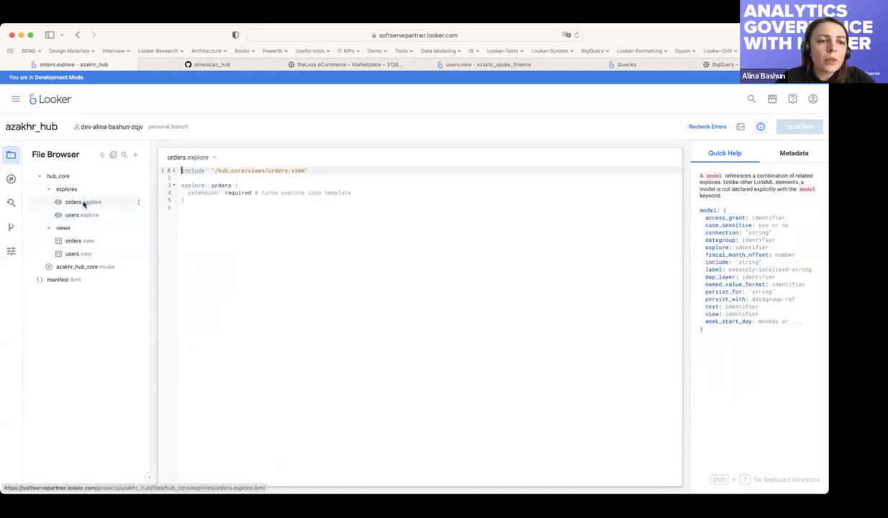
click(15, 98)
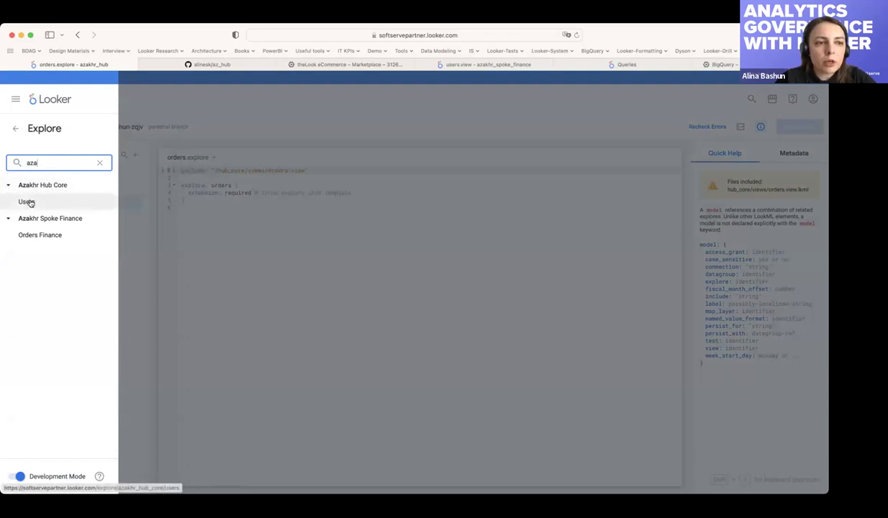
click(217, 192)
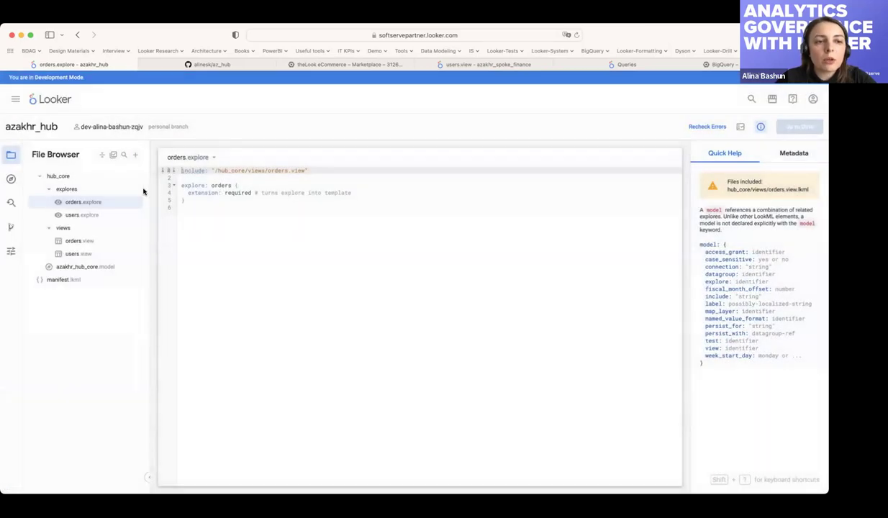
click(194, 201)
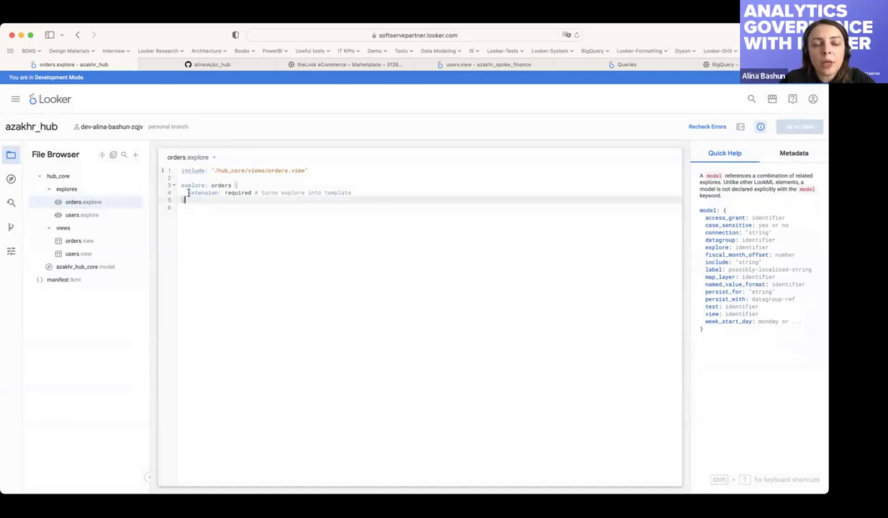
click(187, 193)
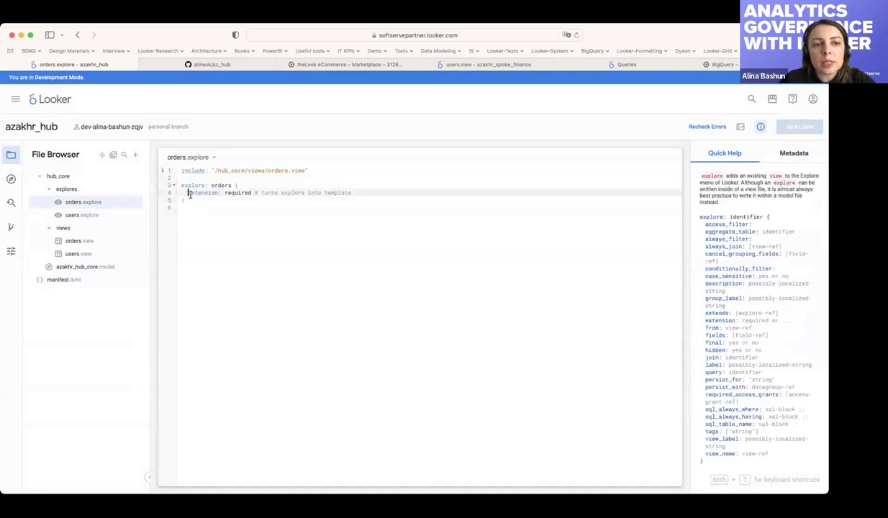
double_click(231, 193)
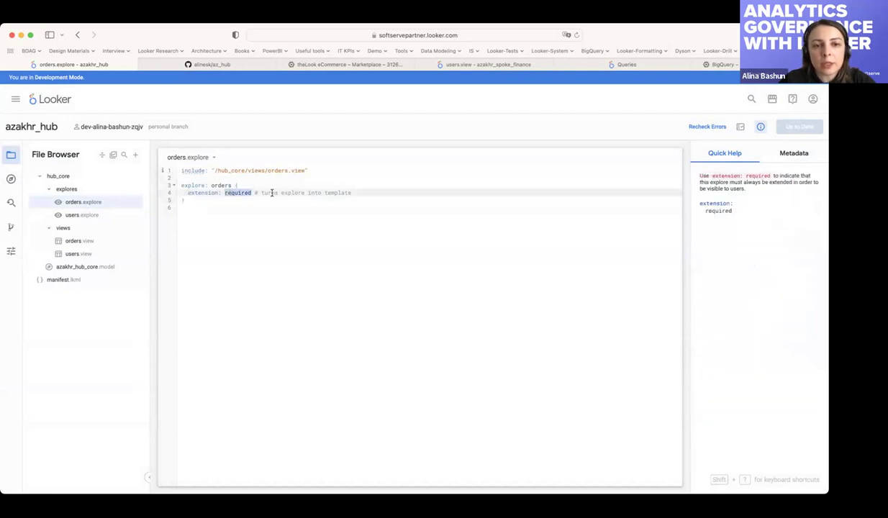
Open the Users explore of Azakhr Hub Core in a new browser tab and switch to it
click(15, 99)
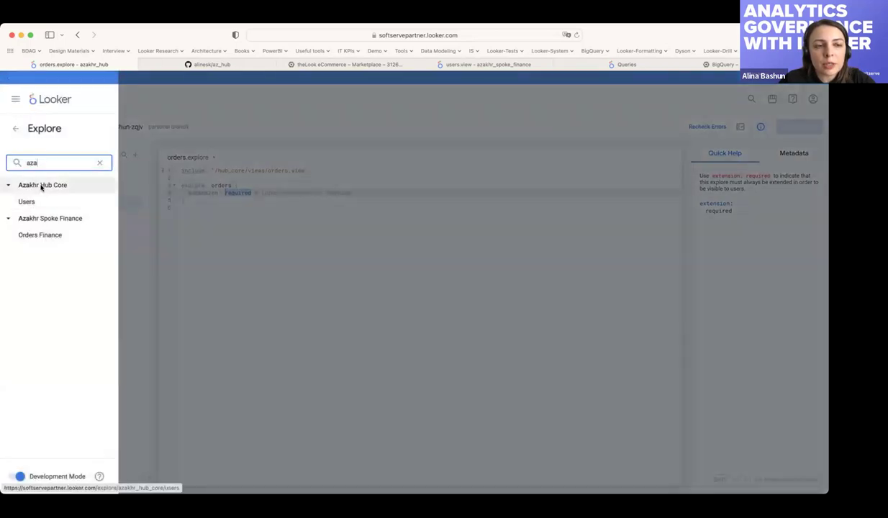
key(super)
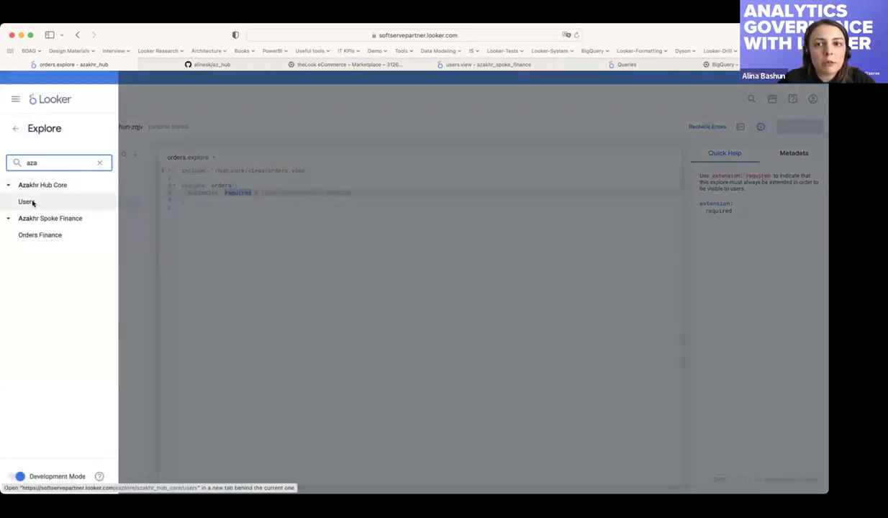
super+click(32, 203)
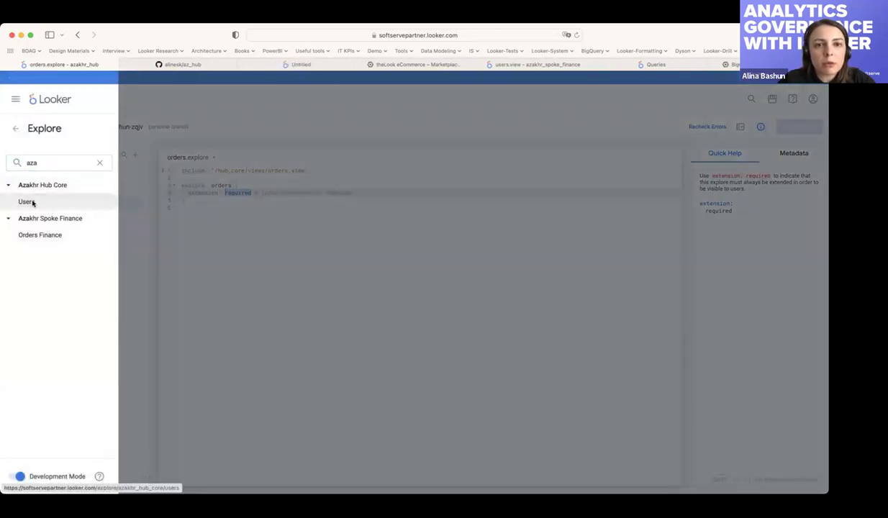
click(308, 67)
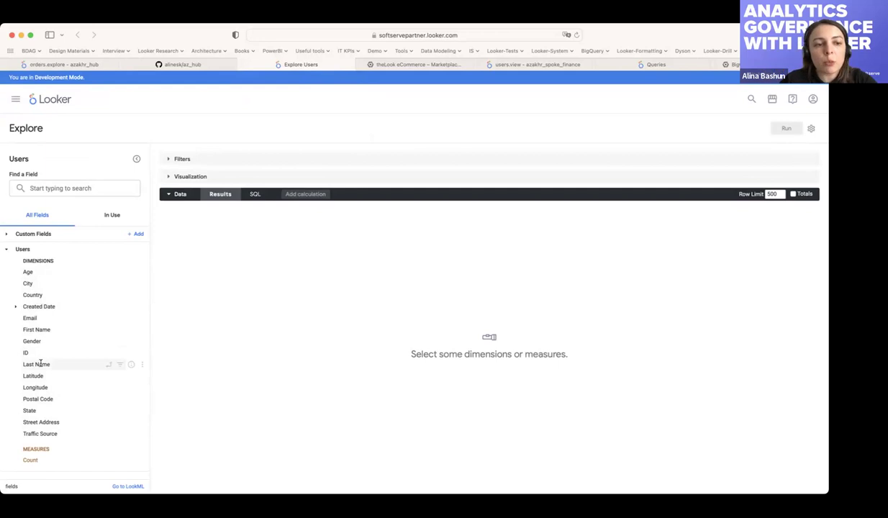
Query the Users Count measure by the Country dimension in the Users explore
click(33, 295)
click(30, 459)
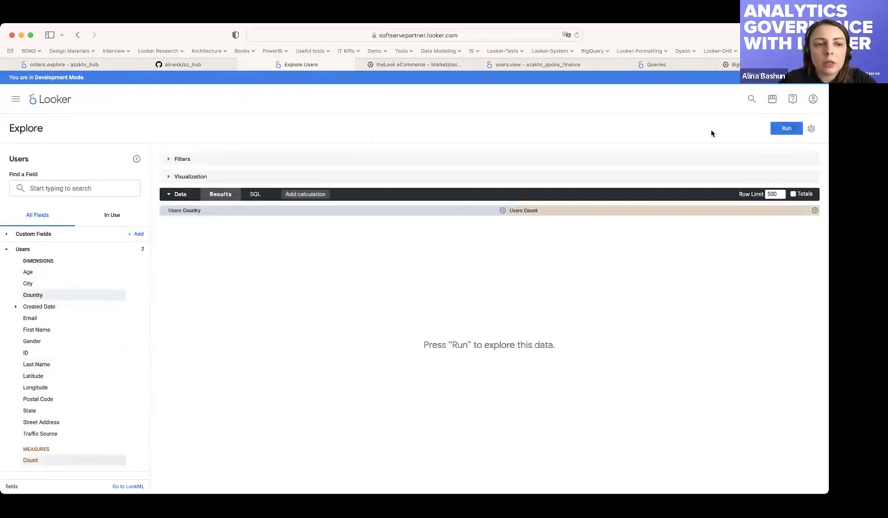
click(782, 130)
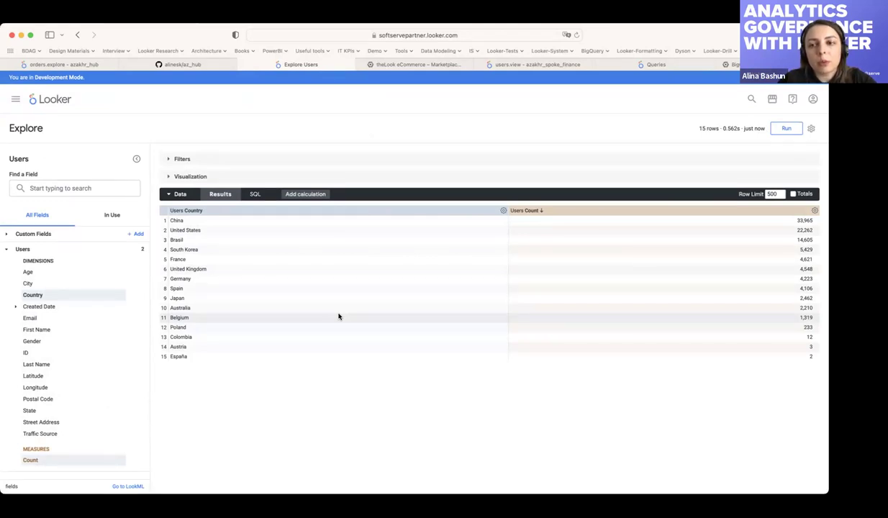
Show the country query results as a table visualization and look through its rows
click(258, 179)
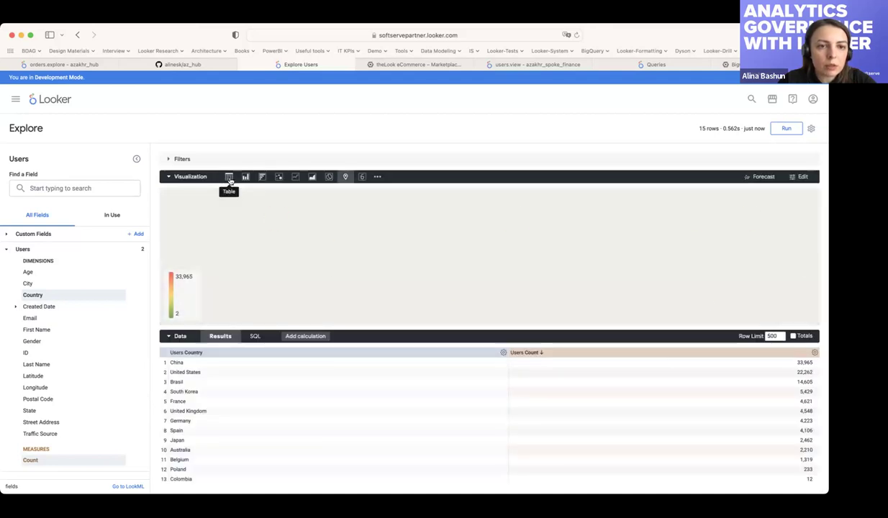
click(228, 177)
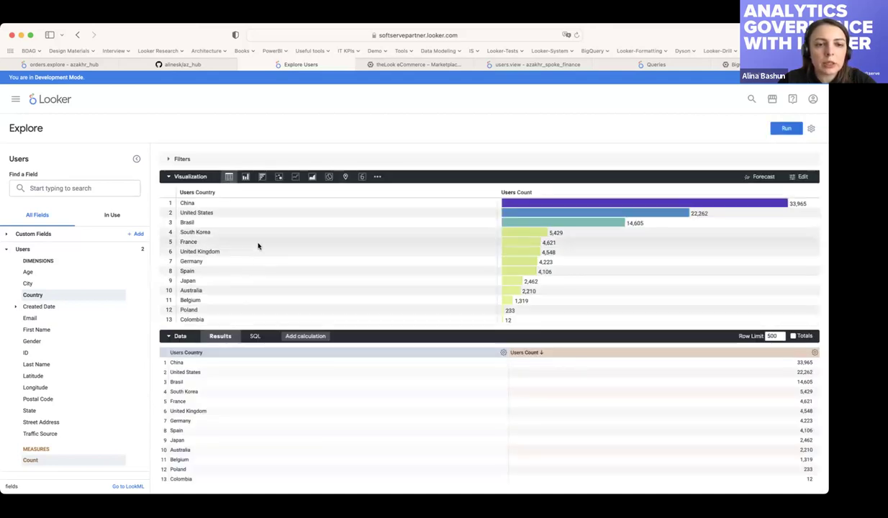
scroll(258, 298, down, 2)
scroll(258, 297, up, 2)
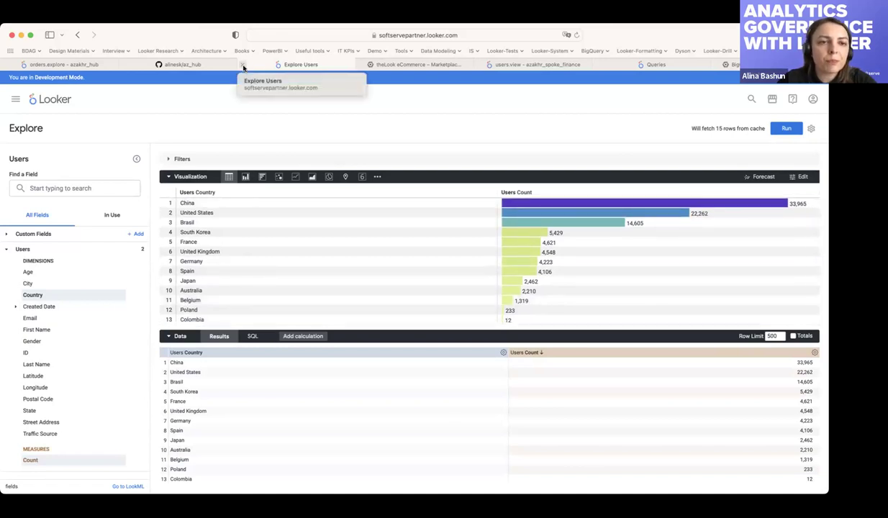
Collapse the Users field group, close the Users explore's browser tab and return to orders.explore in azakhr_hub
click(7, 249)
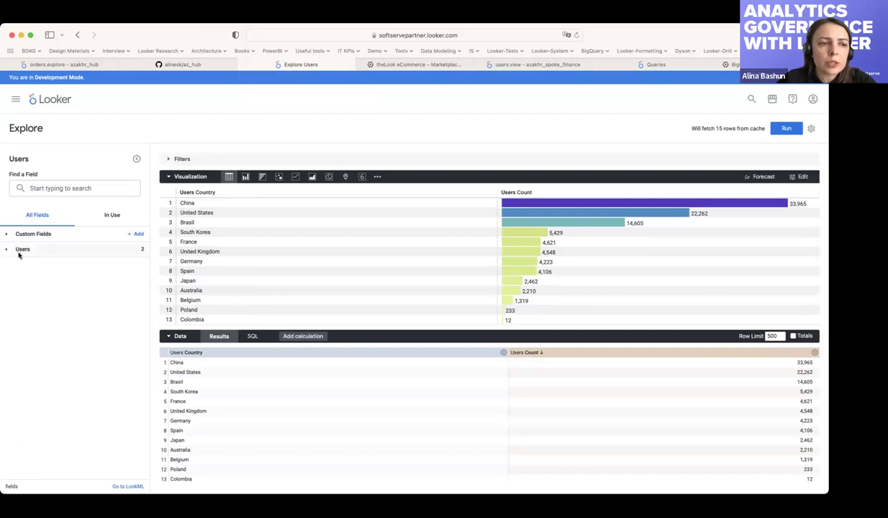
click(8, 249)
click(7, 249)
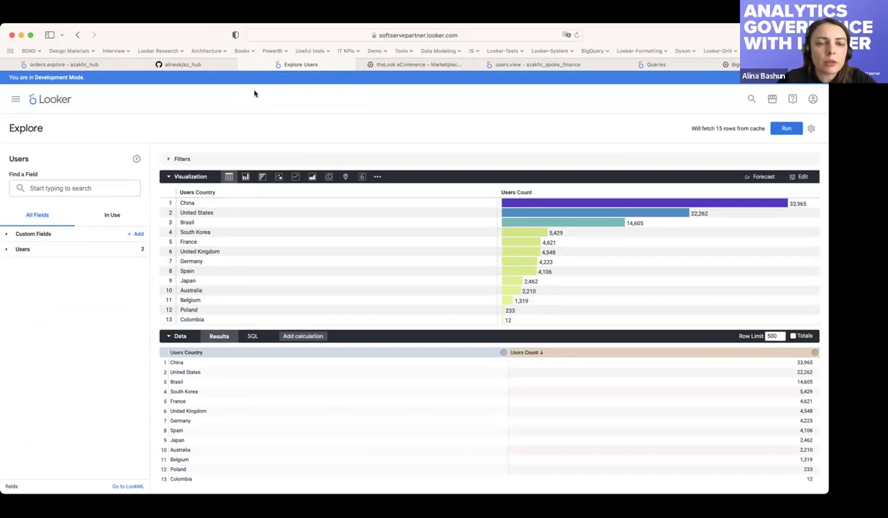
click(243, 65)
click(81, 64)
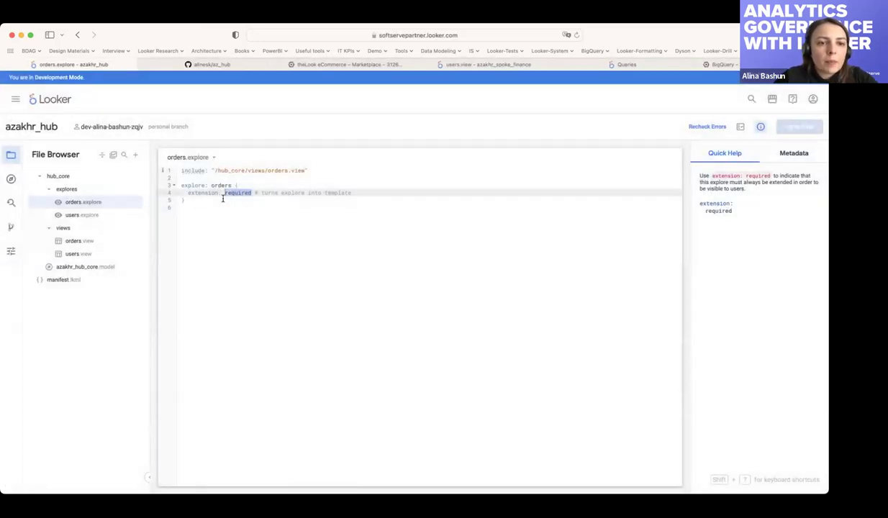
click(222, 199)
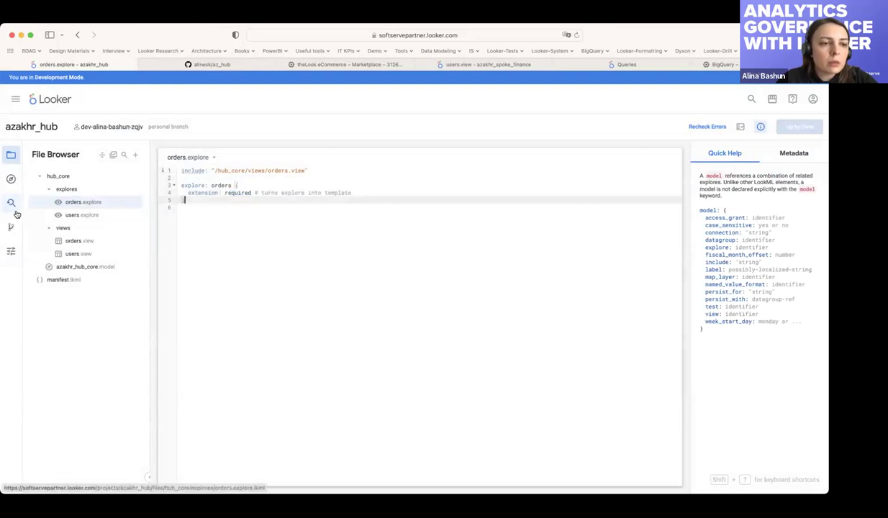
click(206, 185)
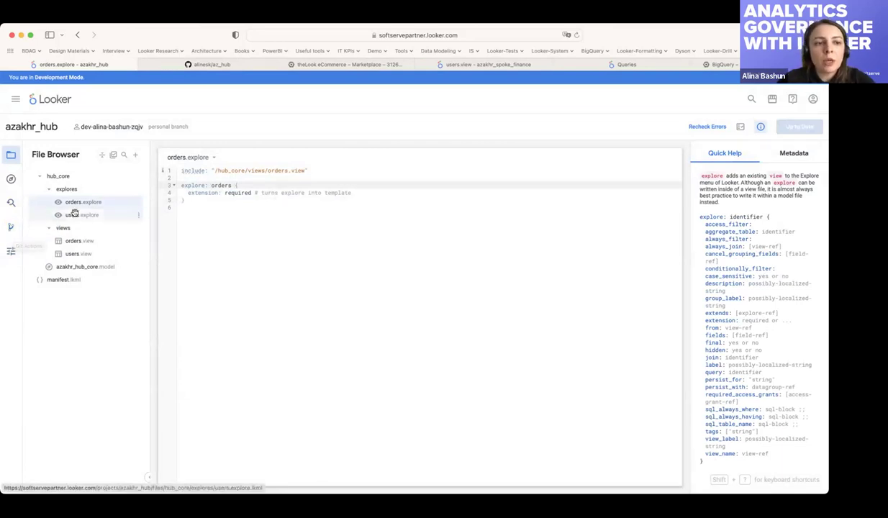
View azakhr_hub's Git actions and examine the production branch and Code Quality options in its project configuration
click(10, 228)
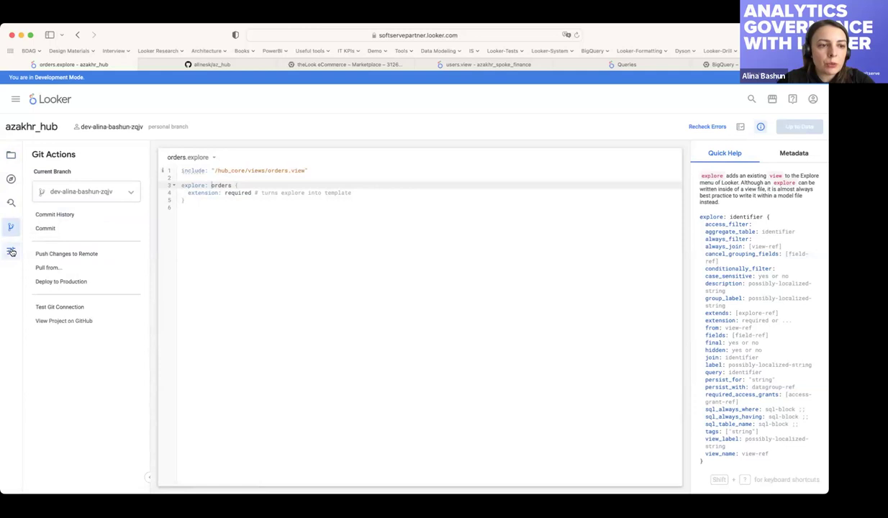
click(10, 251)
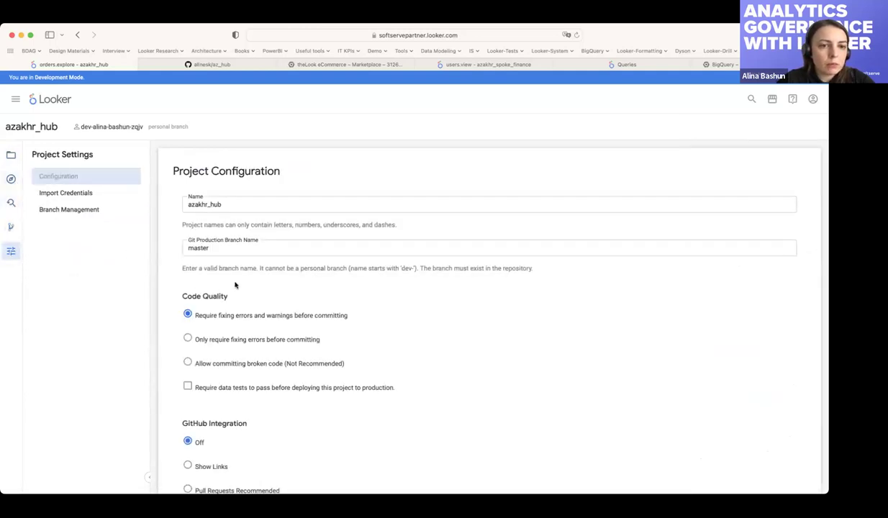
scroll(367, 287, down, 3)
scroll(425, 272, up, 3)
scroll(425, 272, down, 5)
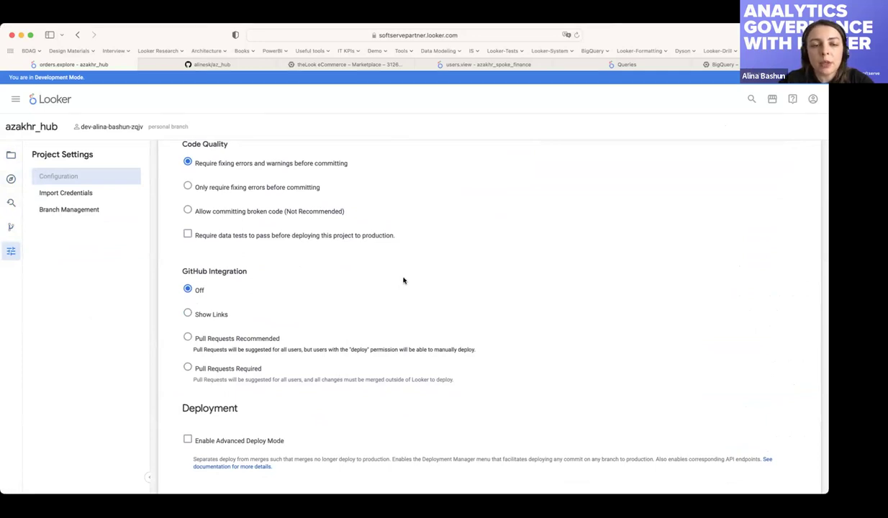
scroll(460, 272, up, 1)
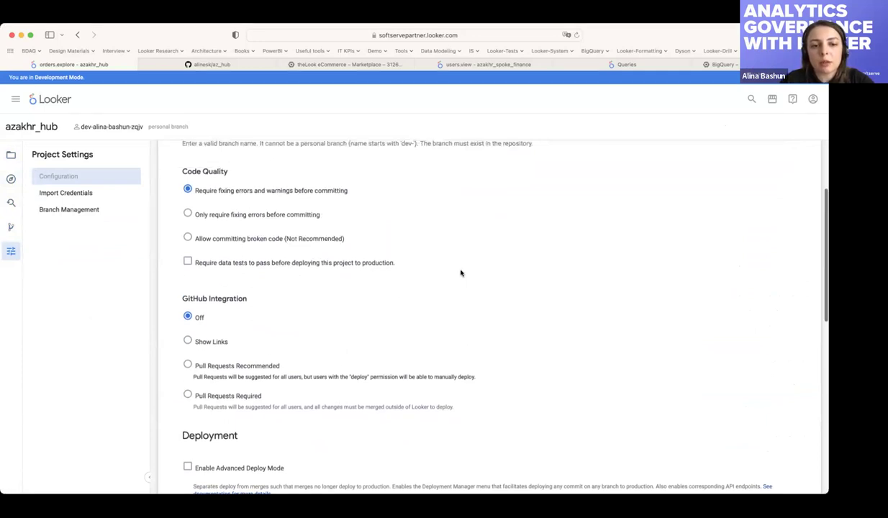
scroll(461, 272, up, 2)
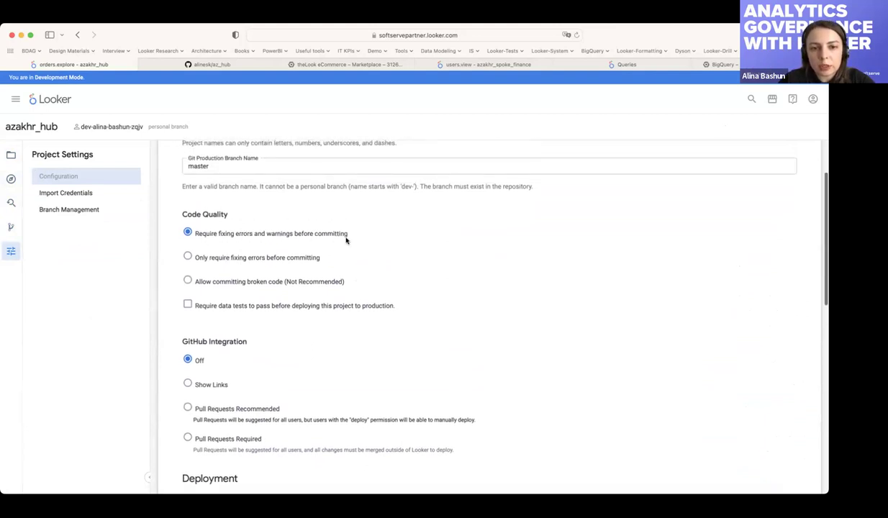
scroll(404, 308, down, 1)
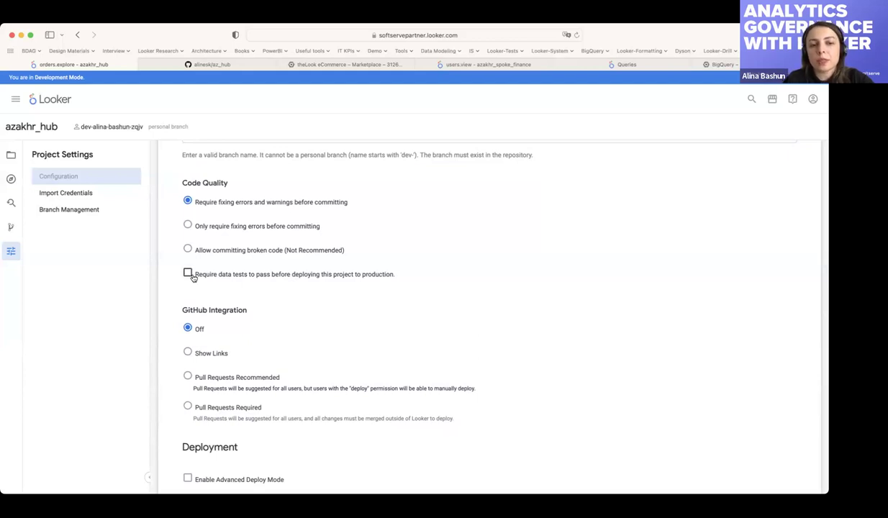
Look through the GitHub Integration, Deployment, Git connection and Git Summary sections of the project configuration
scroll(327, 331, down, 4)
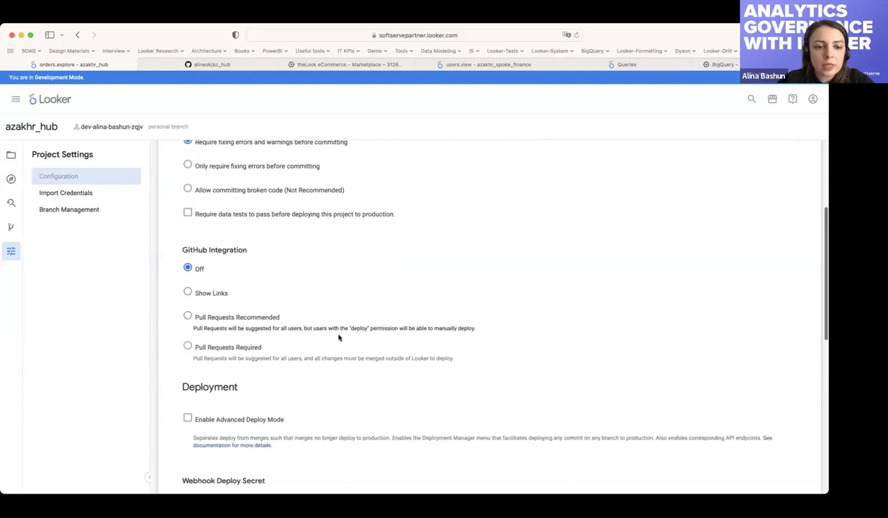
click(188, 350)
click(188, 351)
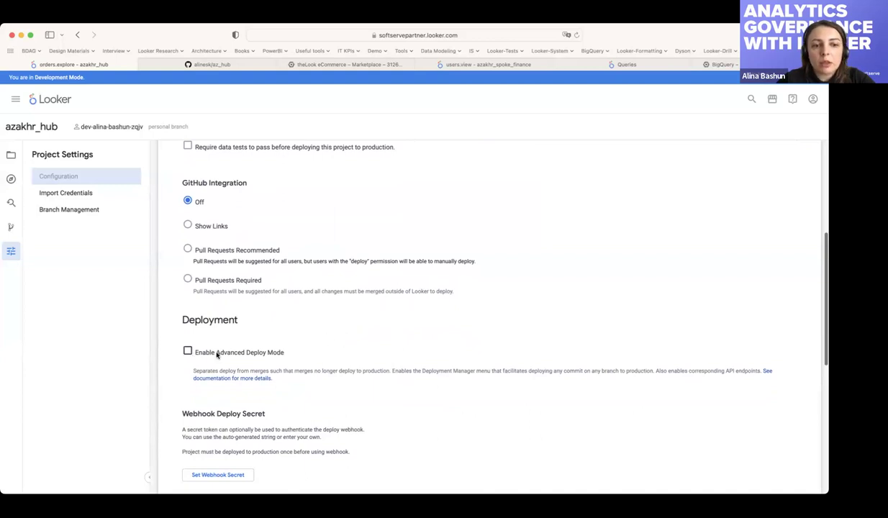
scroll(295, 359, down, 10)
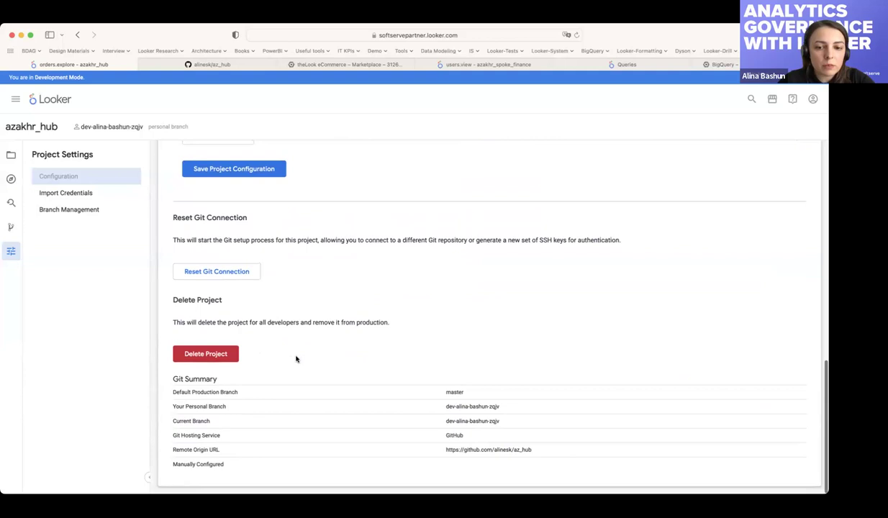
scroll(296, 360, up, 15)
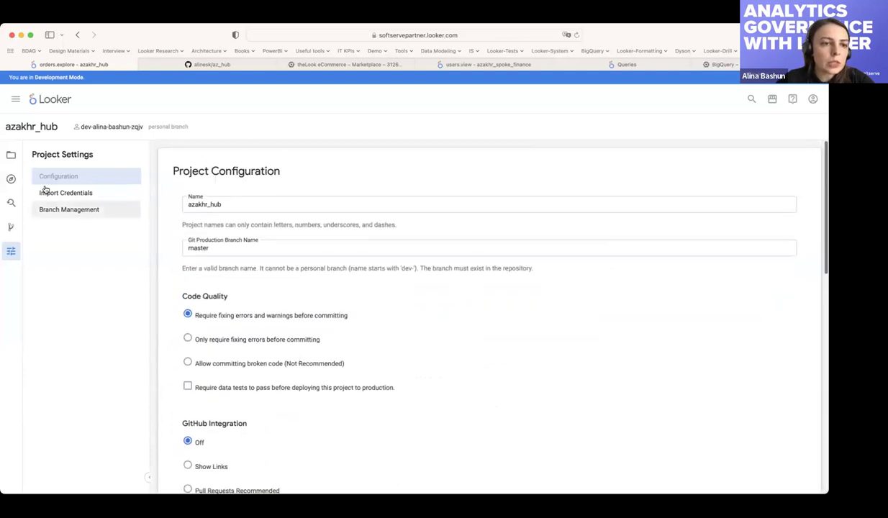
Leave the azakhr_hub project settings, switch to the azakhr_spoke_finance project and open its manifest.lkml file
click(11, 155)
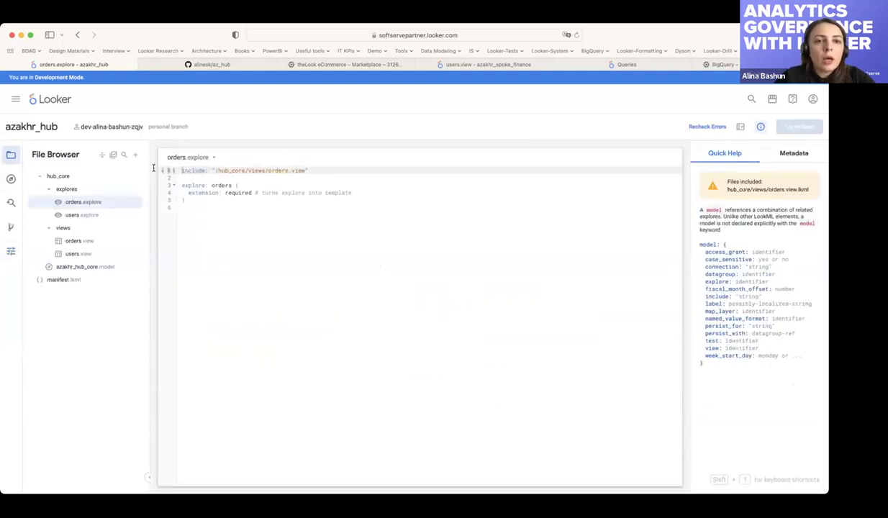
click(356, 193)
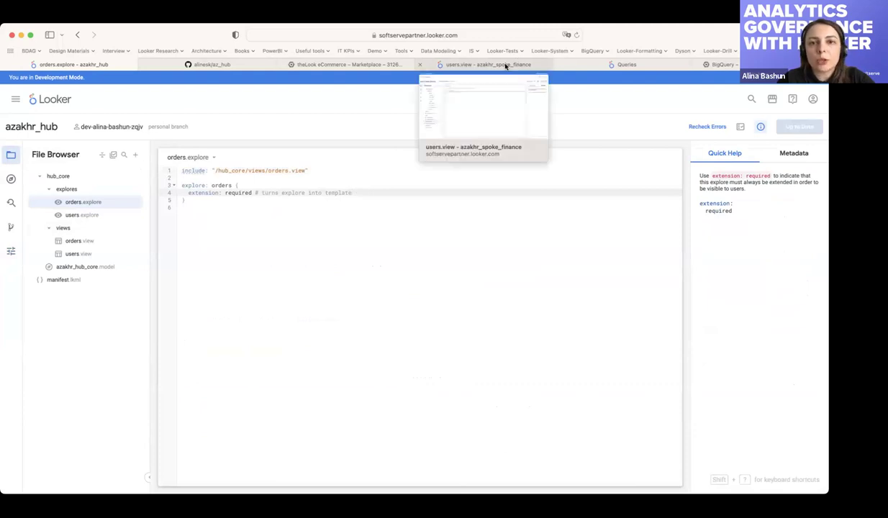
click(469, 66)
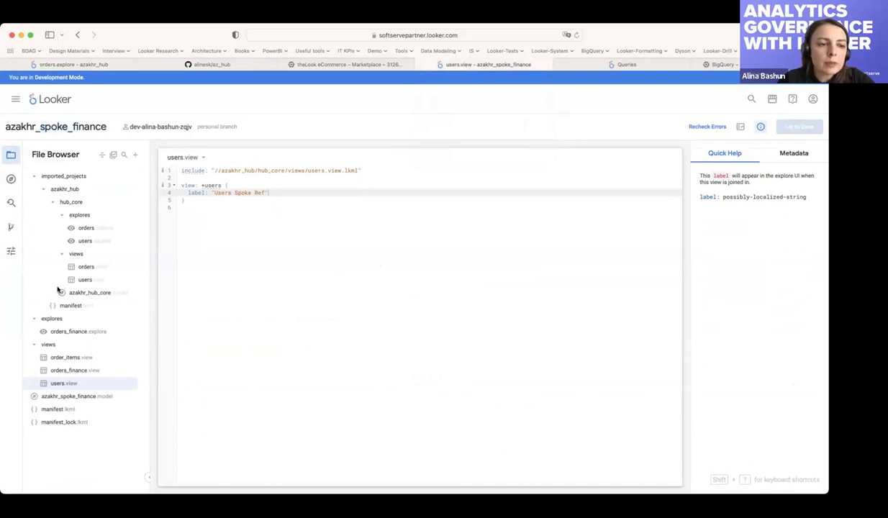
click(60, 410)
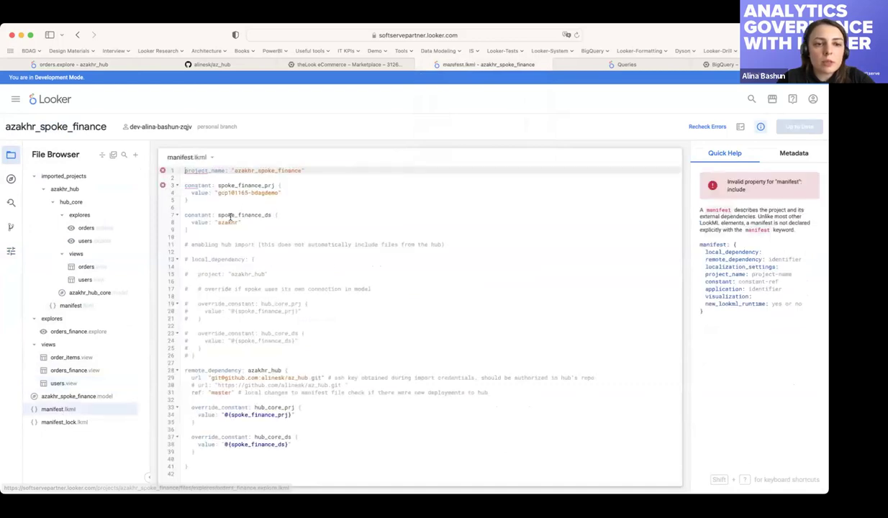
Examine the spoke_finance_prj and spoke_finance_ds constants in the azakhr_spoke_finance manifest
click(206, 230)
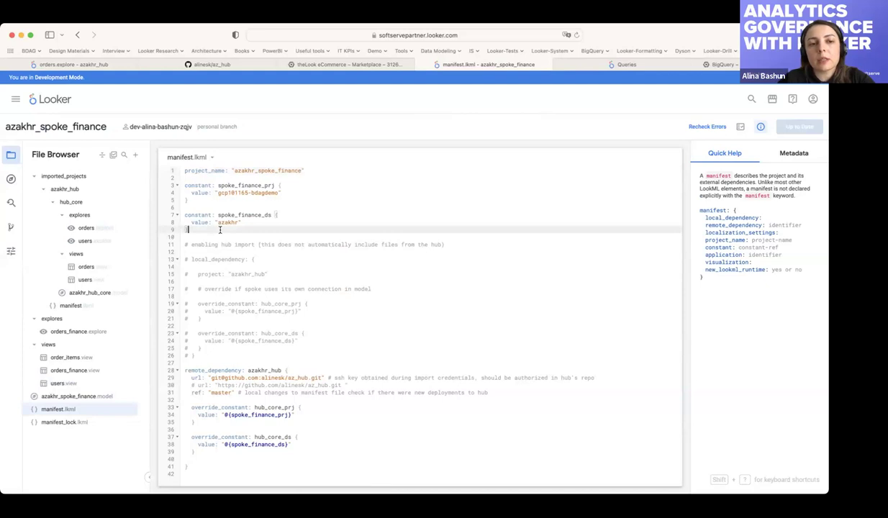
drag(225, 231, 182, 185)
click(200, 191)
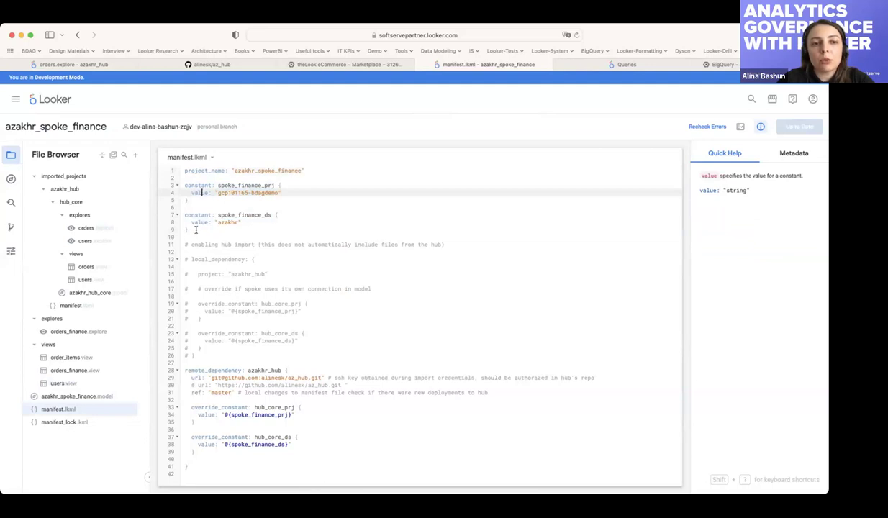
drag(192, 231, 180, 186)
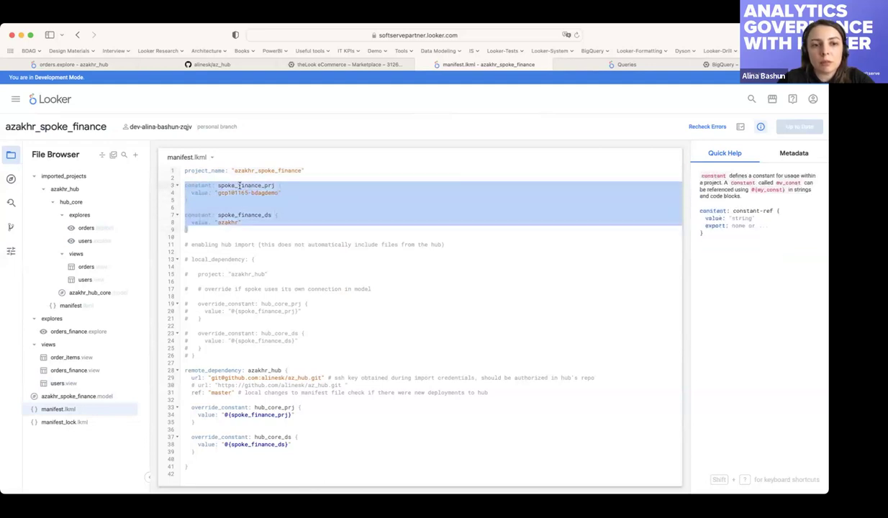
click(241, 214)
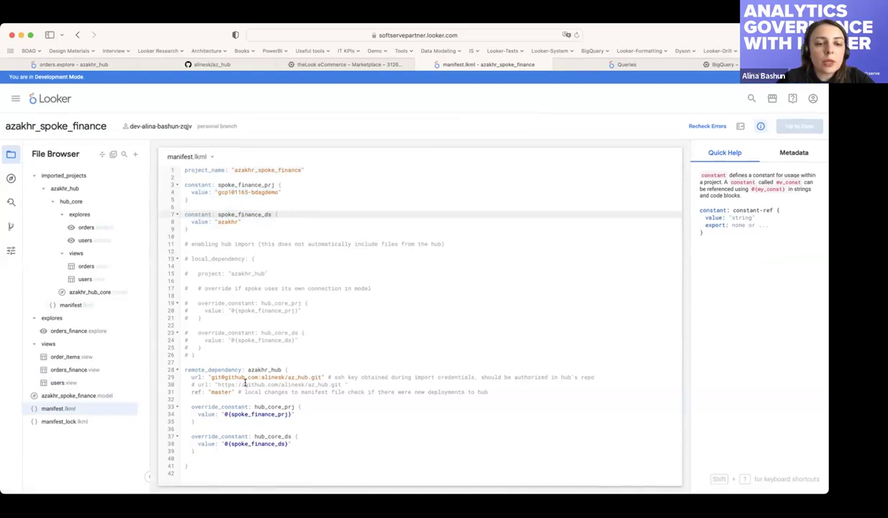
Uncomment the entire local_dependency block for azakhr_hub in the manifest
click(203, 355)
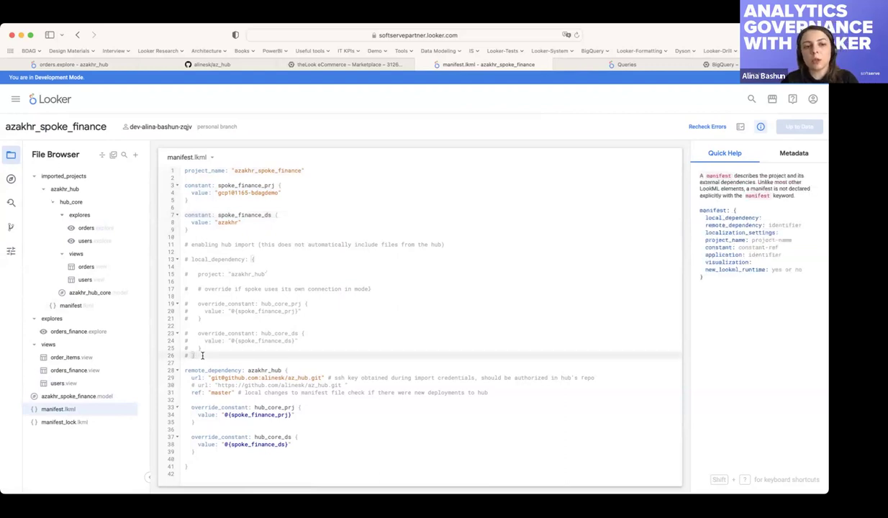
drag(202, 356, 179, 260)
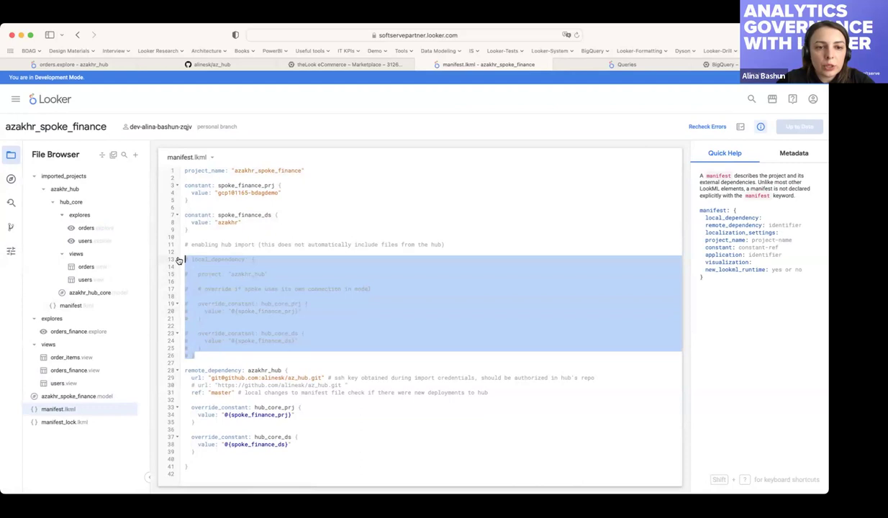
key(super+slash)
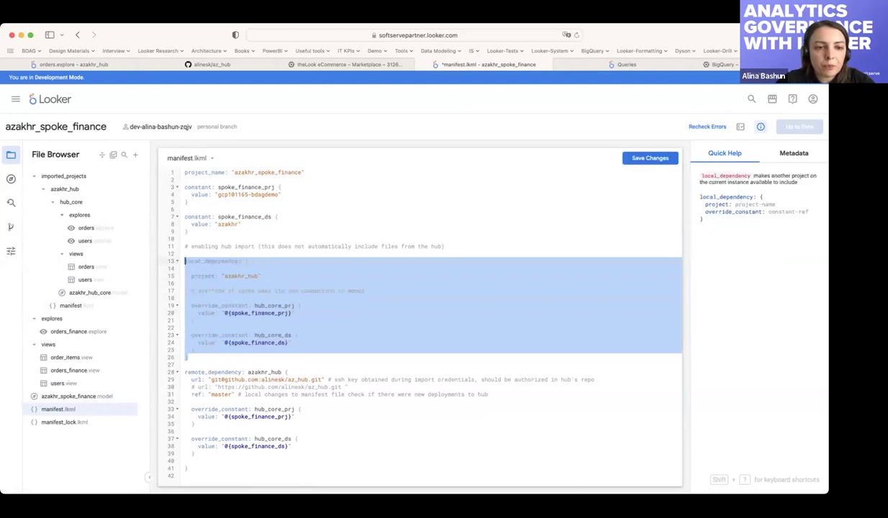
Examine the local_dependency block's project reference and constant overrides, then highlight the whole block
click(206, 296)
click(193, 278)
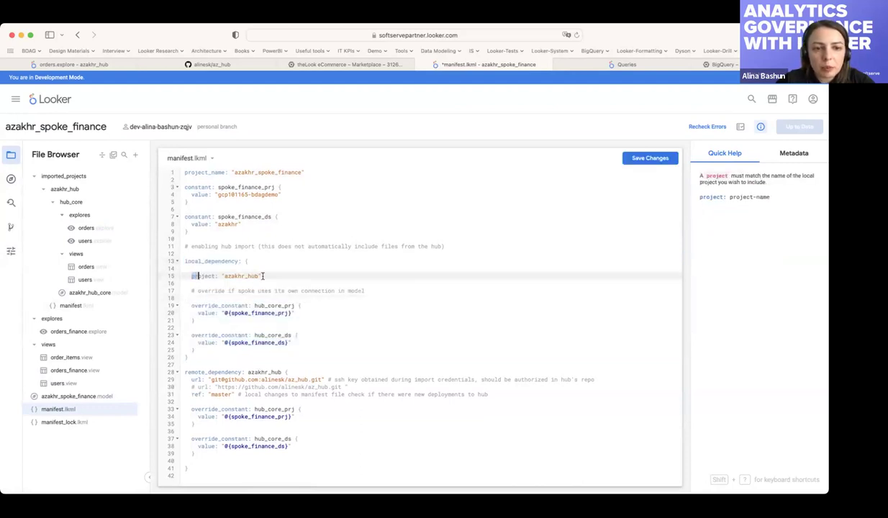
key(shift+End)
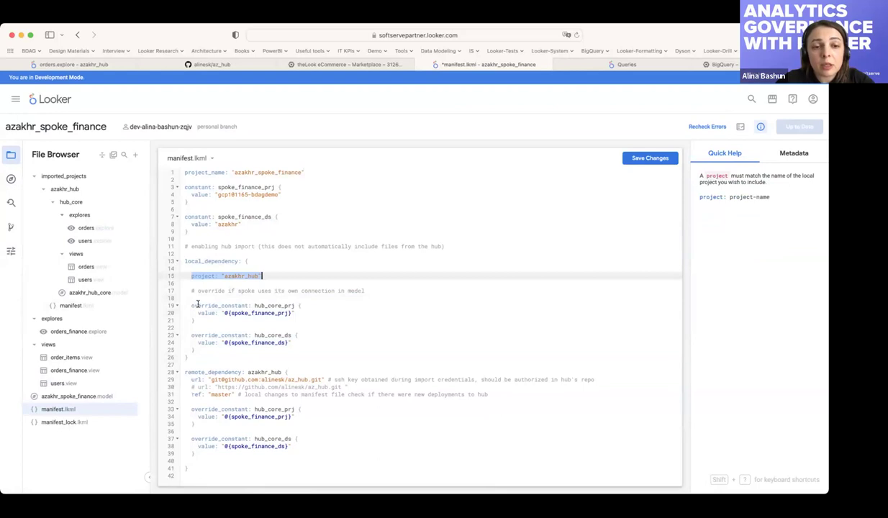
click(205, 261)
click(257, 262)
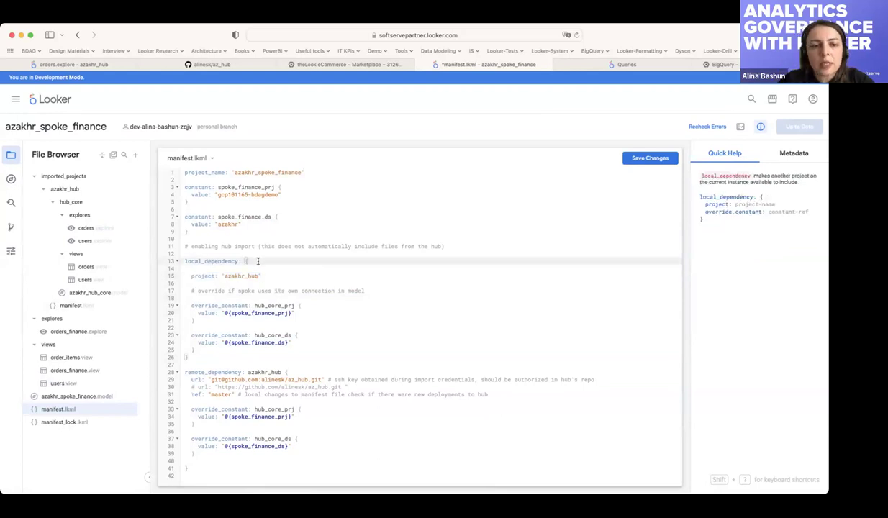
click(193, 357)
drag(216, 357, 184, 262)
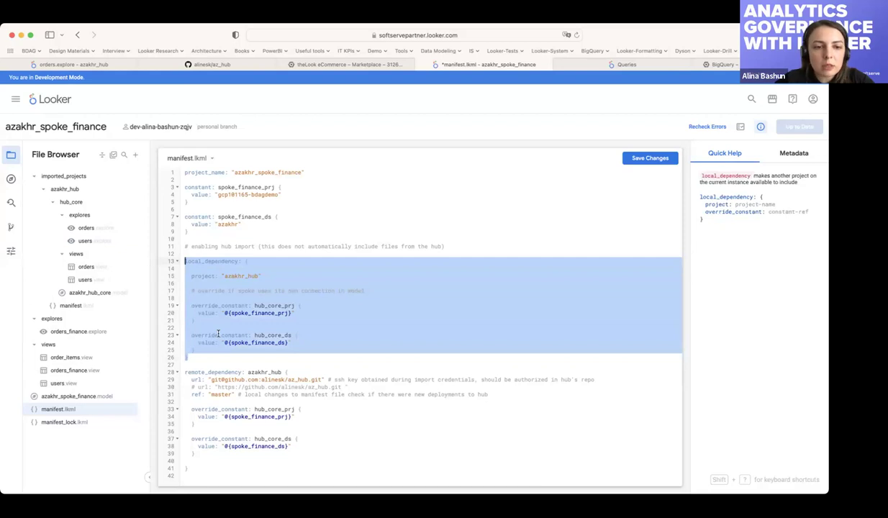
Comment out the local_dependency block again and examine the remote_dependency declaration for azakhr_hub and its git URL
key(super+slash)
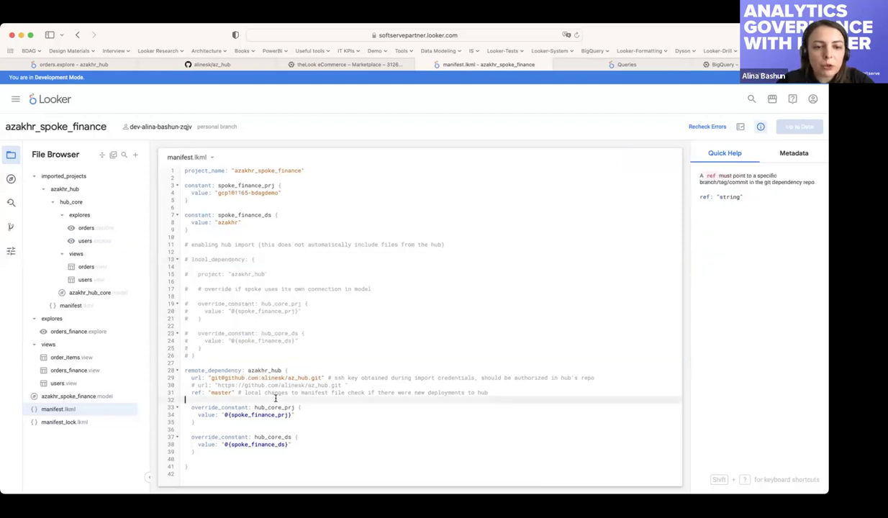
double_click(231, 370)
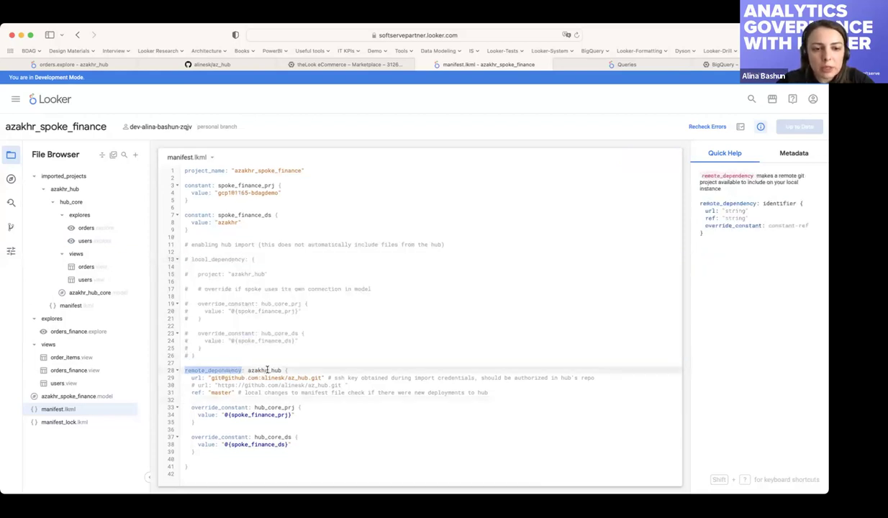
click(299, 369)
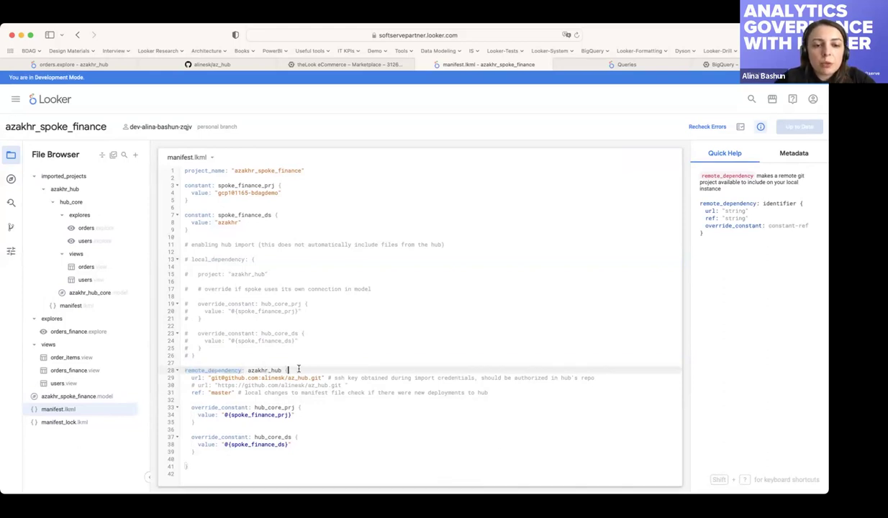
drag(189, 378, 297, 378)
click(314, 378)
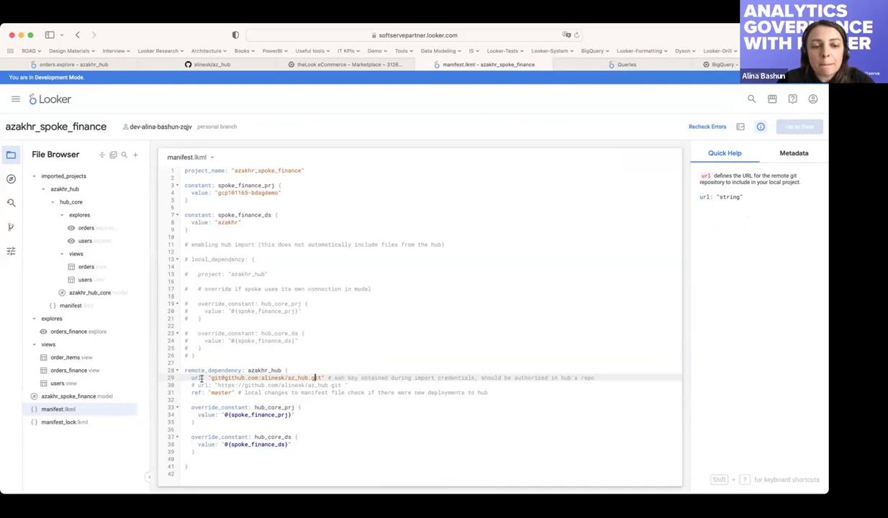
drag(192, 377, 277, 379)
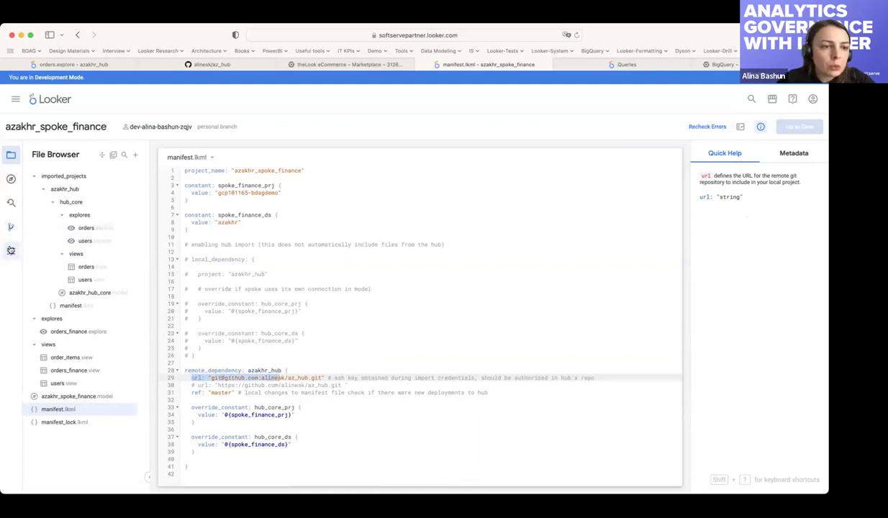
Open the import credentials in the azakhr_spoke_finance project settings and test the ssh entry for the az_hub repository
click(10, 250)
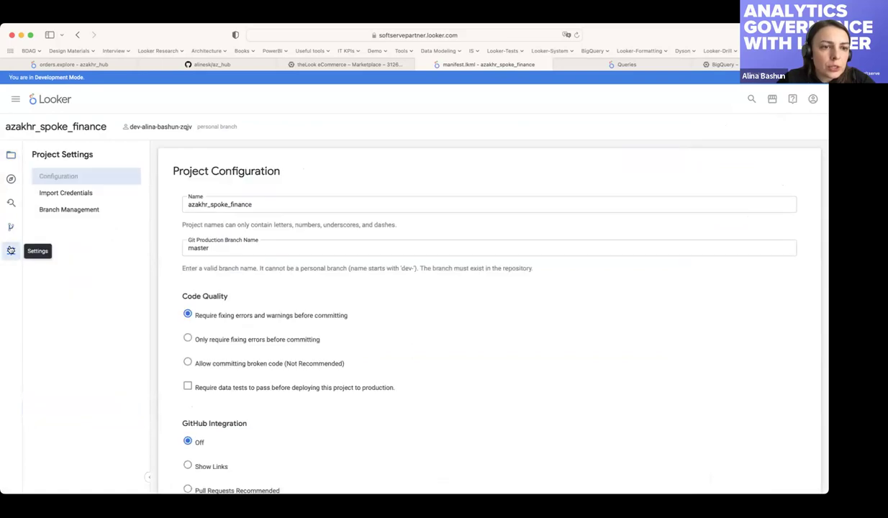
click(81, 194)
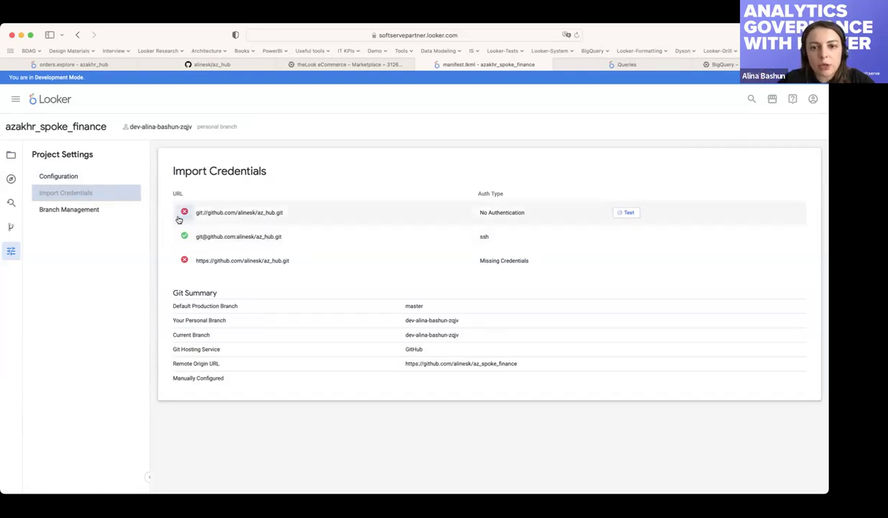
click(627, 238)
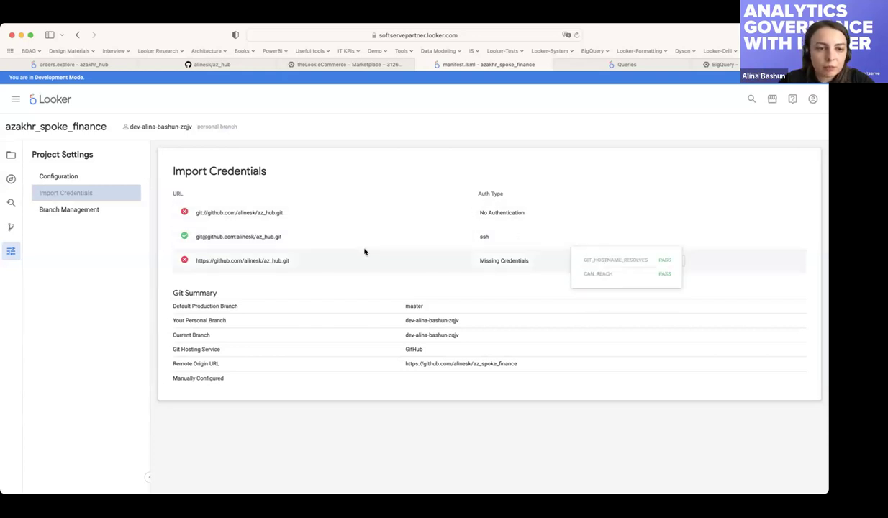
Return to the manifest and examine the remote dependency's ref parameter, its "master" value and the related help text
click(12, 157)
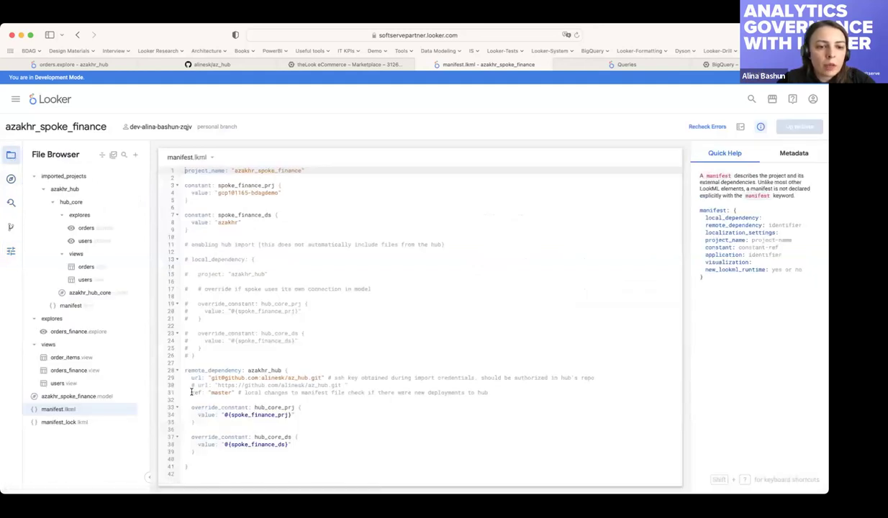
click(220, 392)
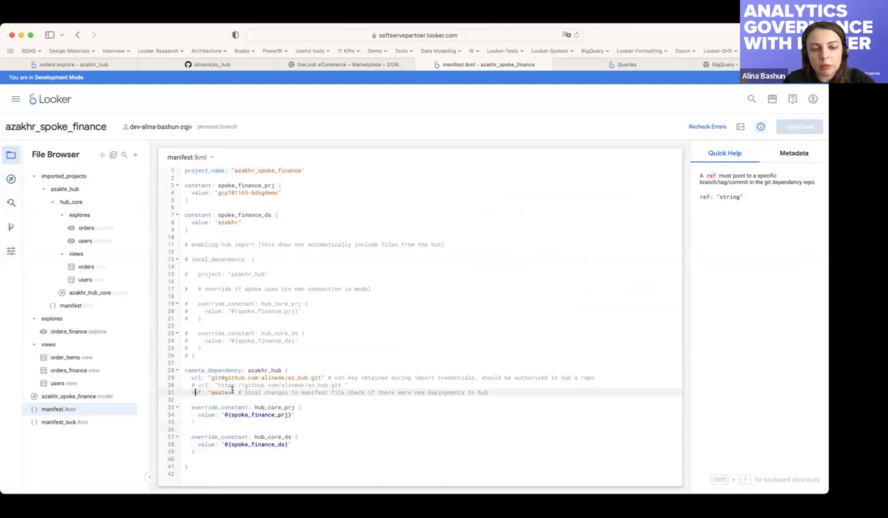
click(253, 393)
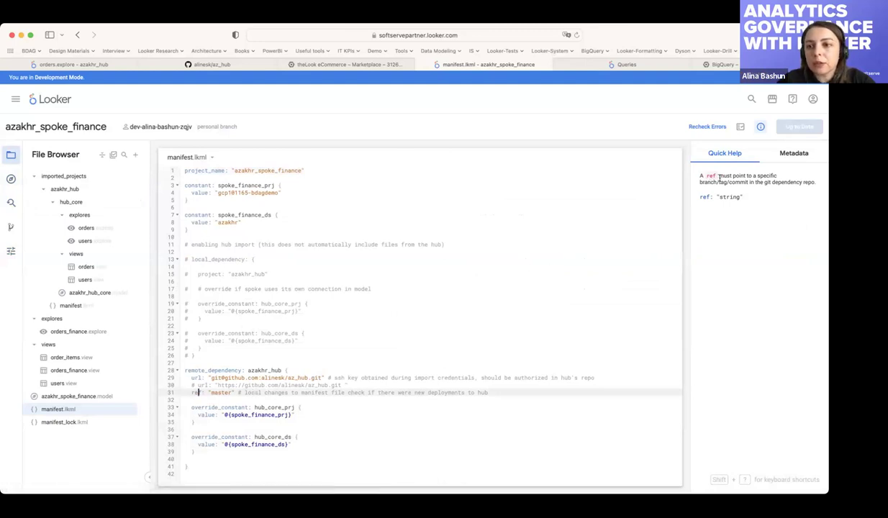
mouse_move(718, 175)
mouse_down()
mouse_move(745, 181)
mouse_move(713, 182)
mouse_up()
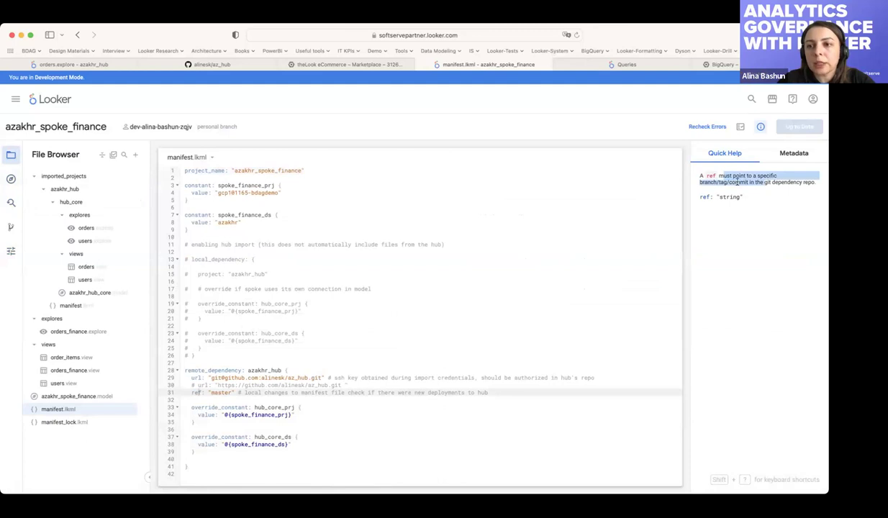
double_click(737, 182)
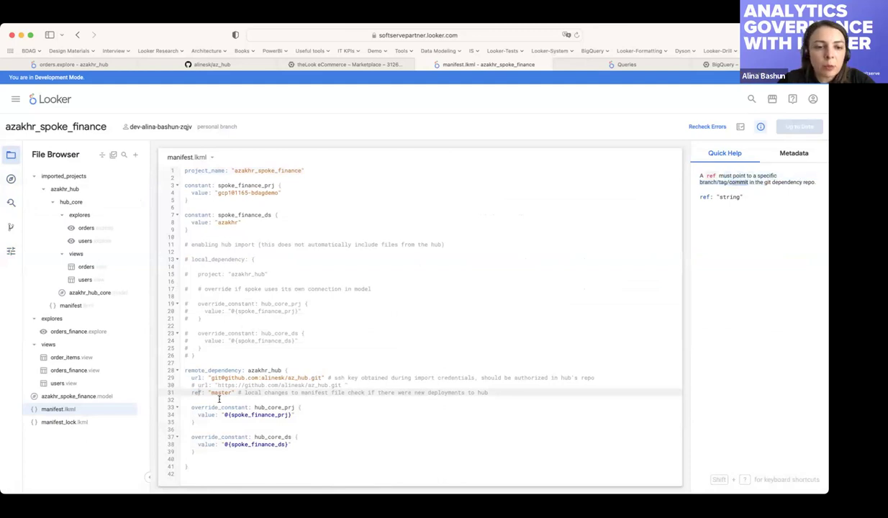
drag(207, 392, 251, 392)
double_click(253, 392)
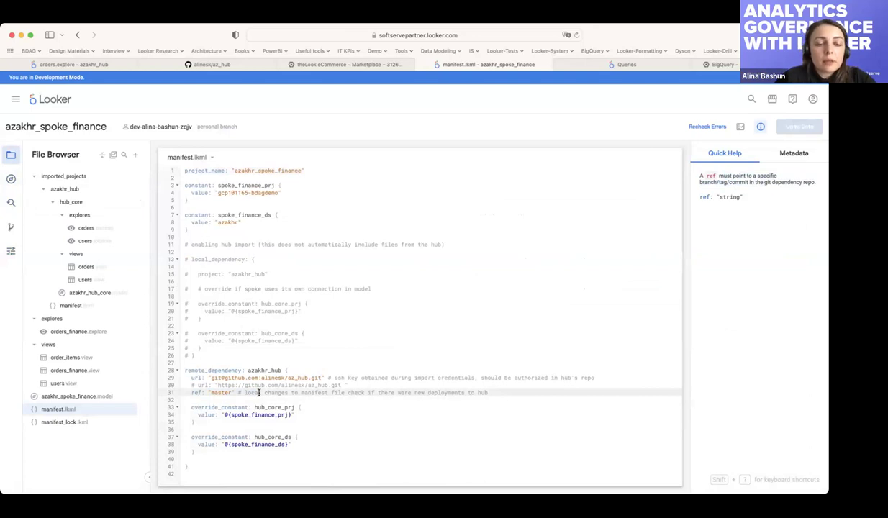
Open manifest_lock.lkml and highlight the commit reference recorded for the azakhr_hub remote dependency
click(67, 424)
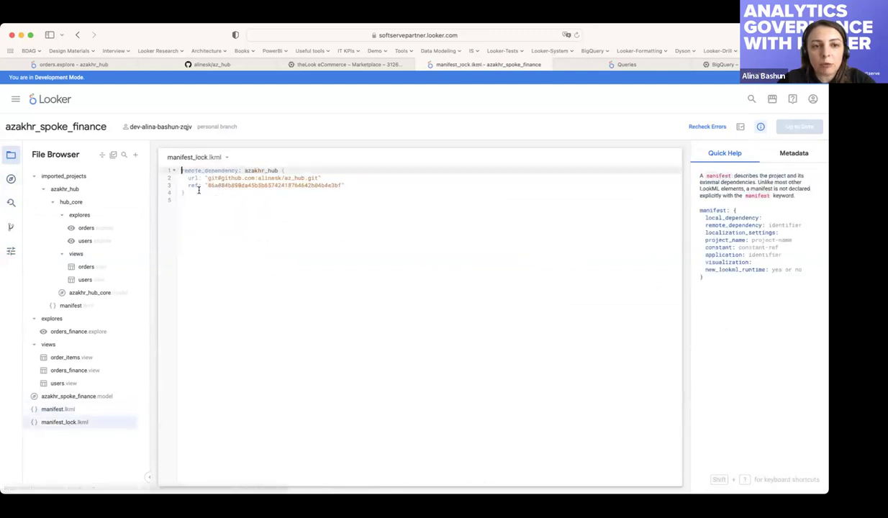
drag(205, 185, 353, 185)
click(344, 185)
double_click(245, 185)
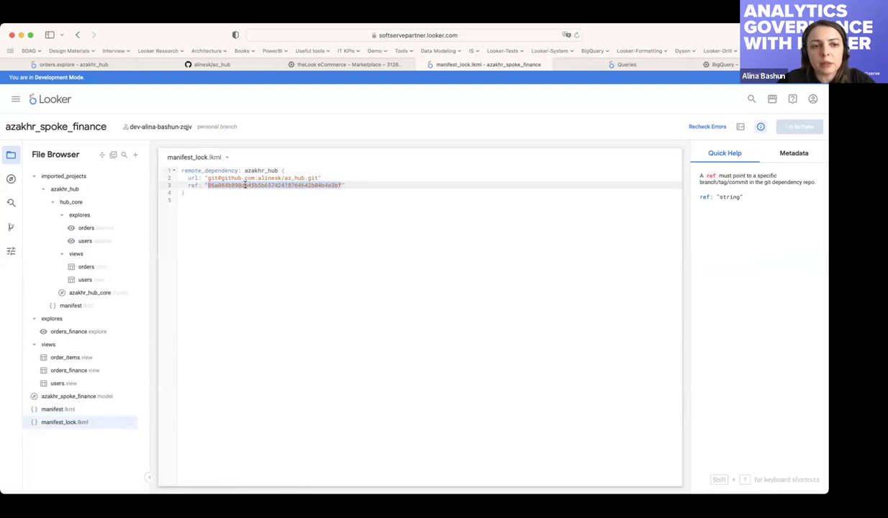
Reopen manifest.lkml, look up the Update Dependencies option in the Git actions, and examine the remote_dependency block's constant overrides
click(72, 410)
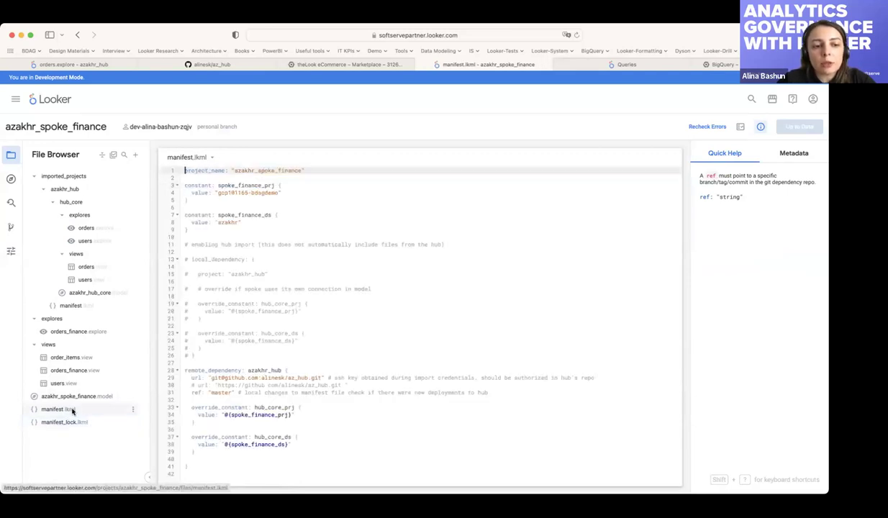
click(299, 369)
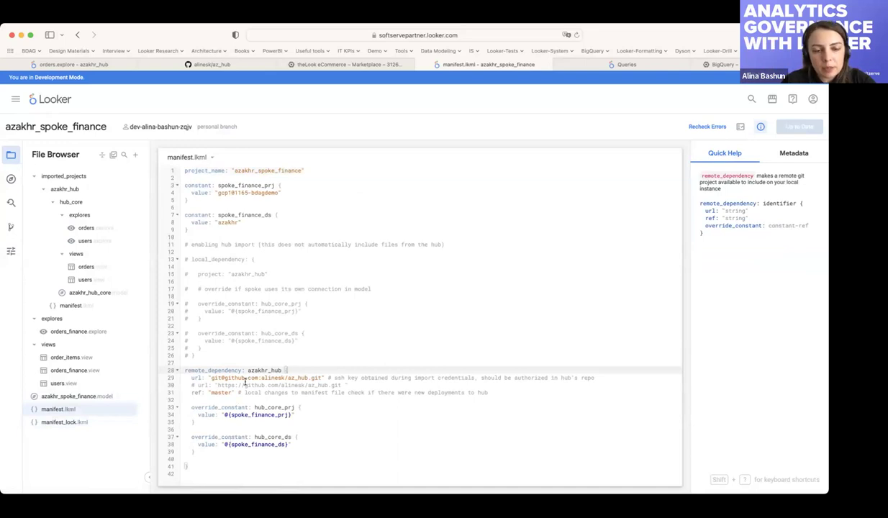
click(12, 227)
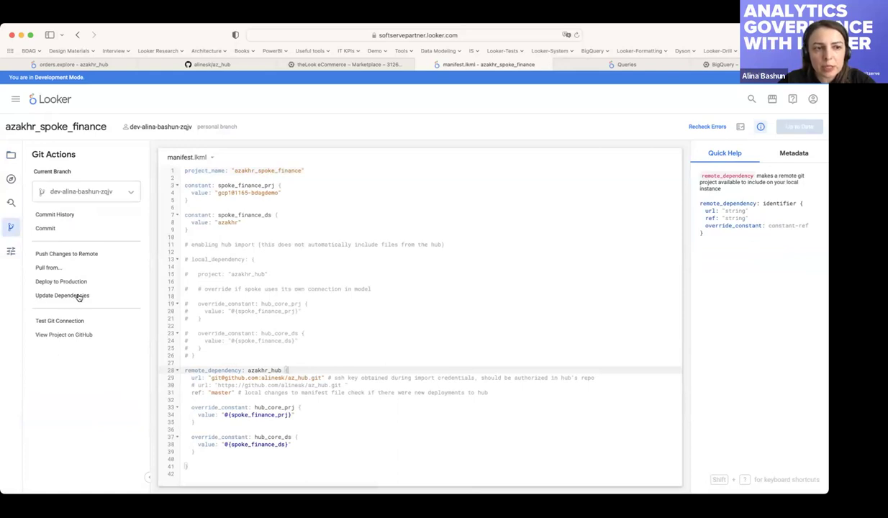
click(7, 162)
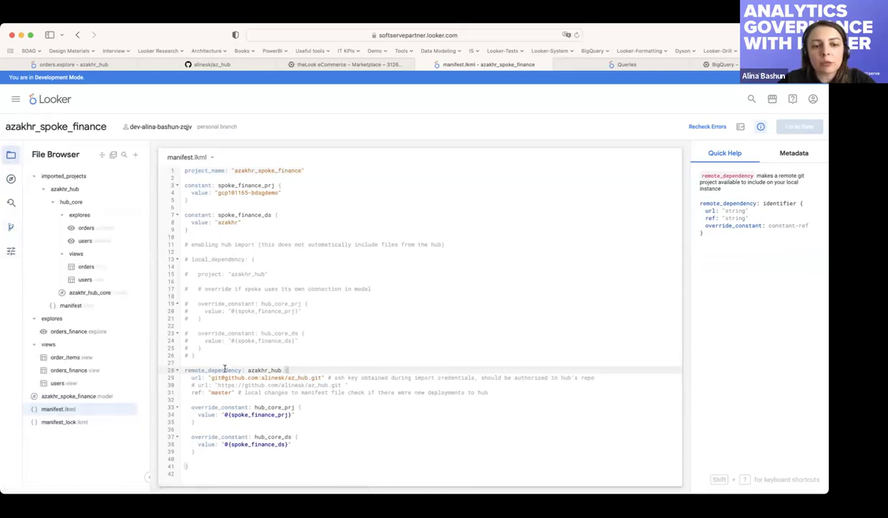
click(201, 422)
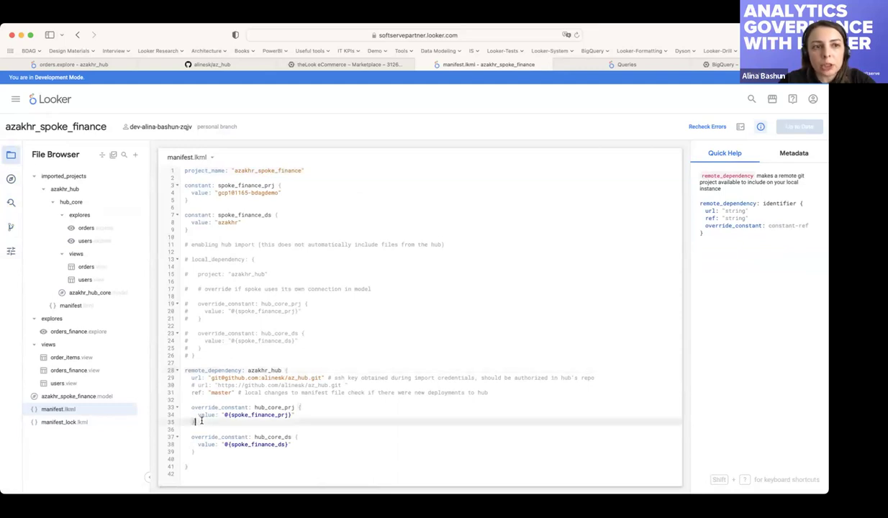
In the azakhr_hub manifest, set the export of the hub_core_prj constant to override_required and save the file
click(92, 64)
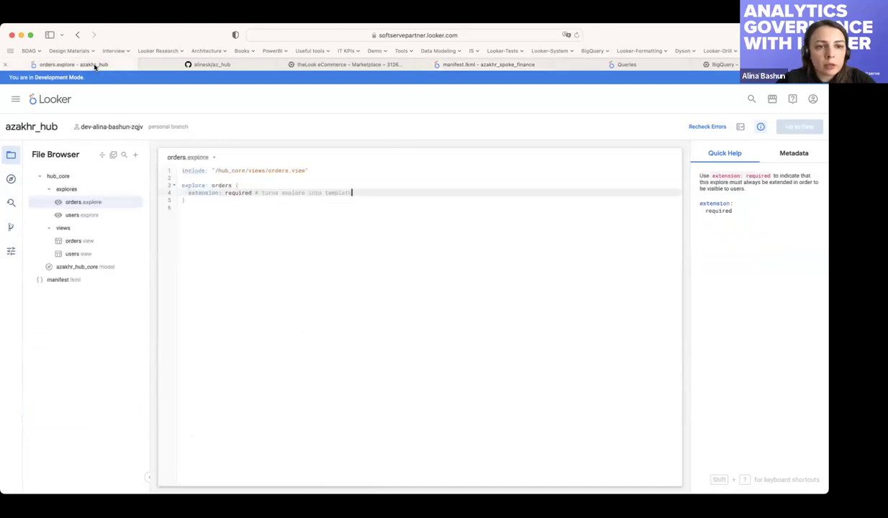
click(80, 268)
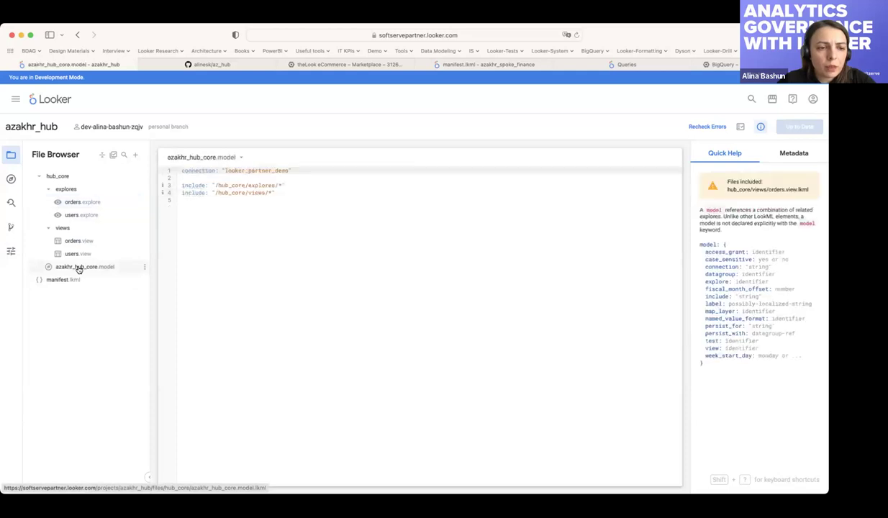
click(68, 281)
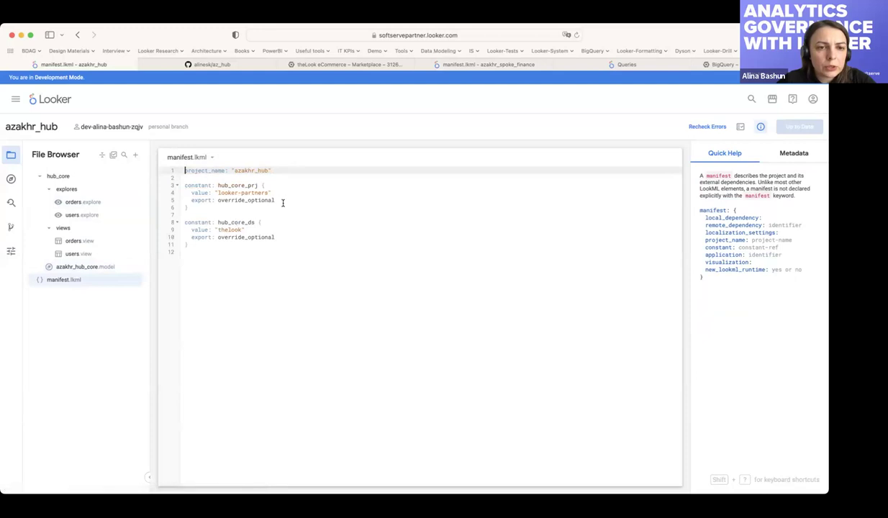
drag(247, 200, 285, 200)
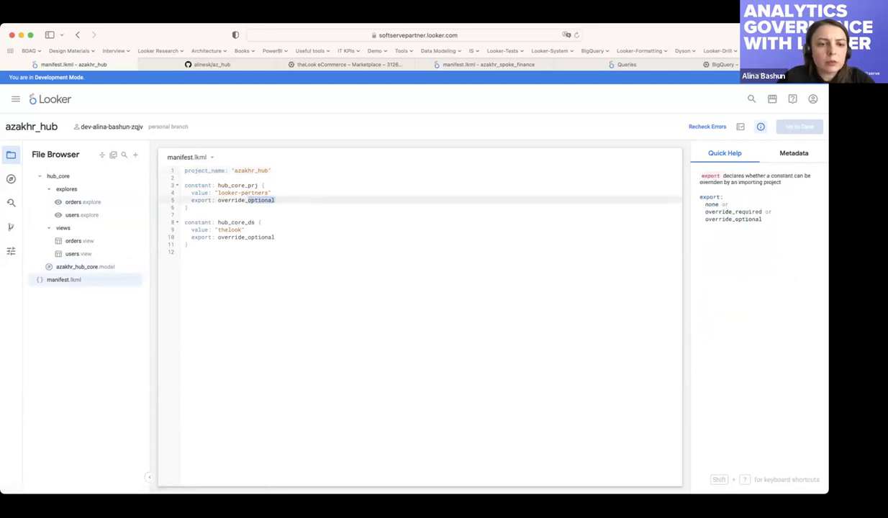
text(req)
key(Return)
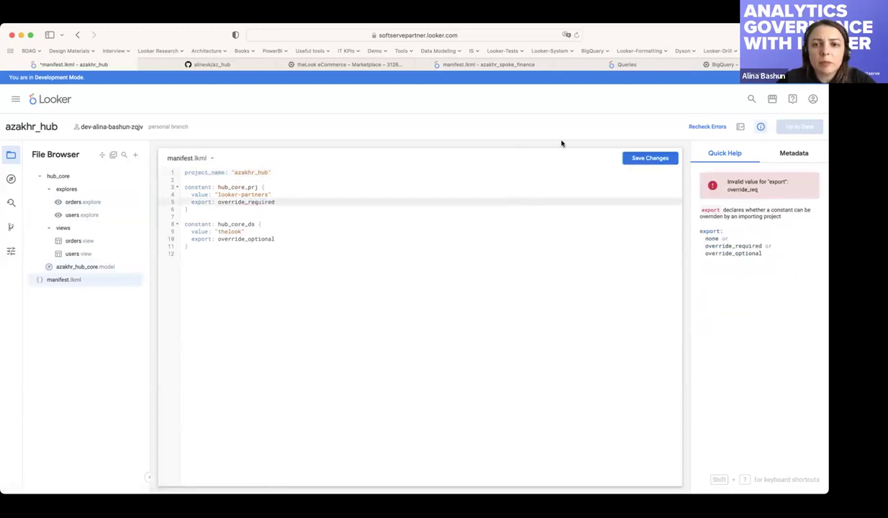
click(630, 162)
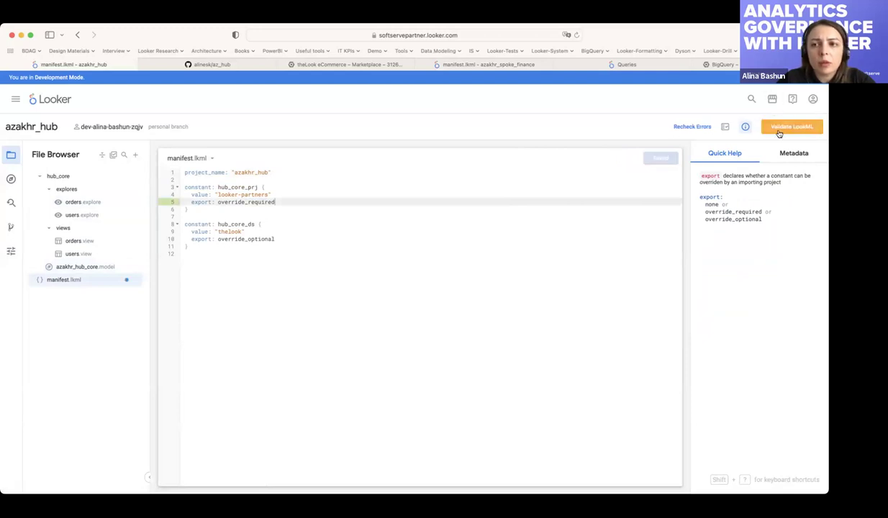
Validate the azakhr_hub LookML, then commit and push manifest.lkml with the message "demo"
click(779, 130)
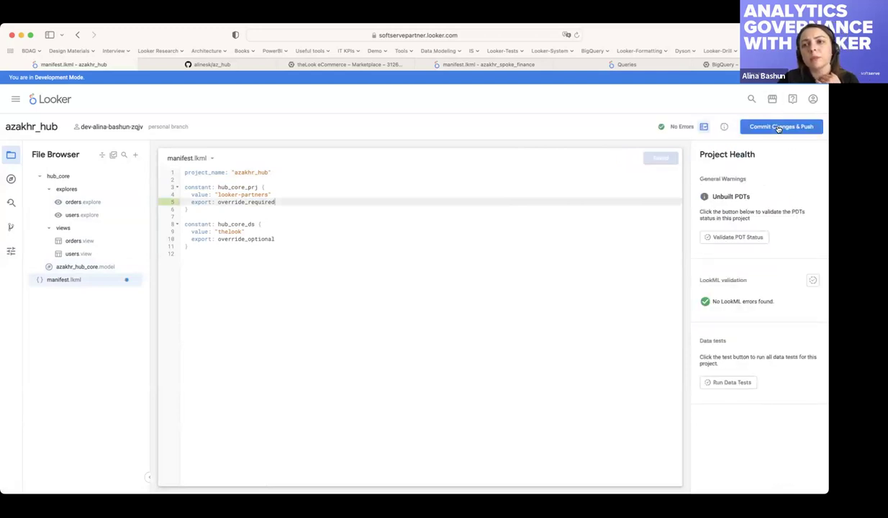
click(780, 126)
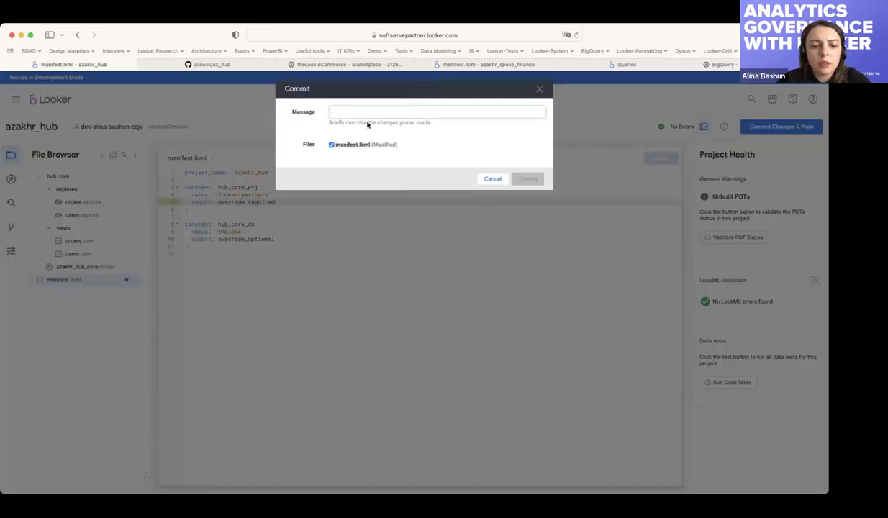
text(demo)
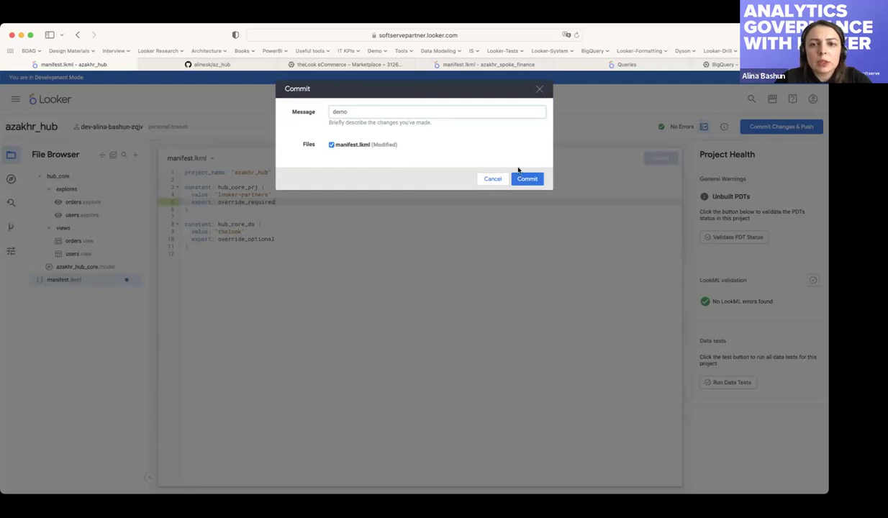
click(529, 180)
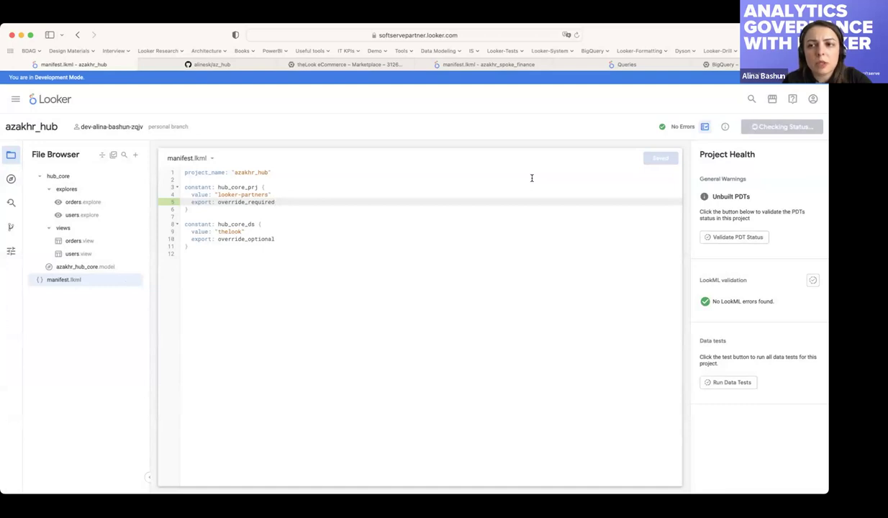
Deploy the committed azakhr_hub change to production and switch back to the azakhr_spoke_finance manifest
click(759, 129)
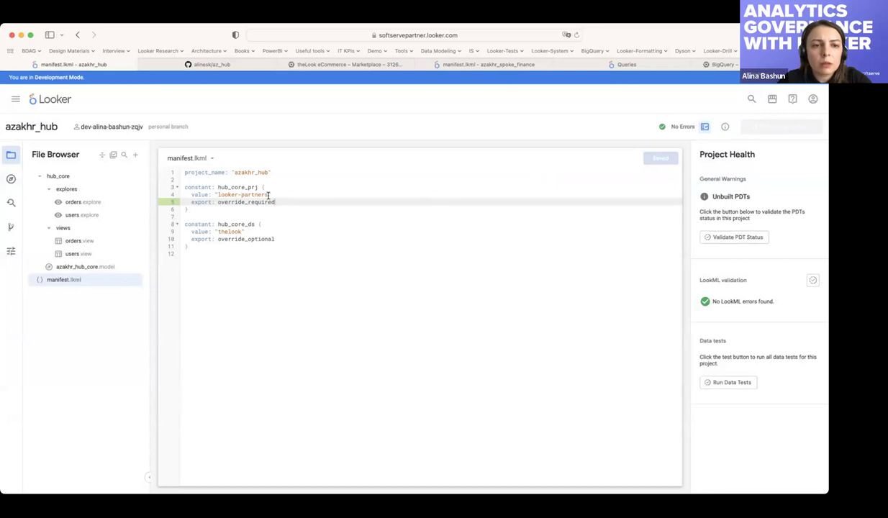
click(189, 189)
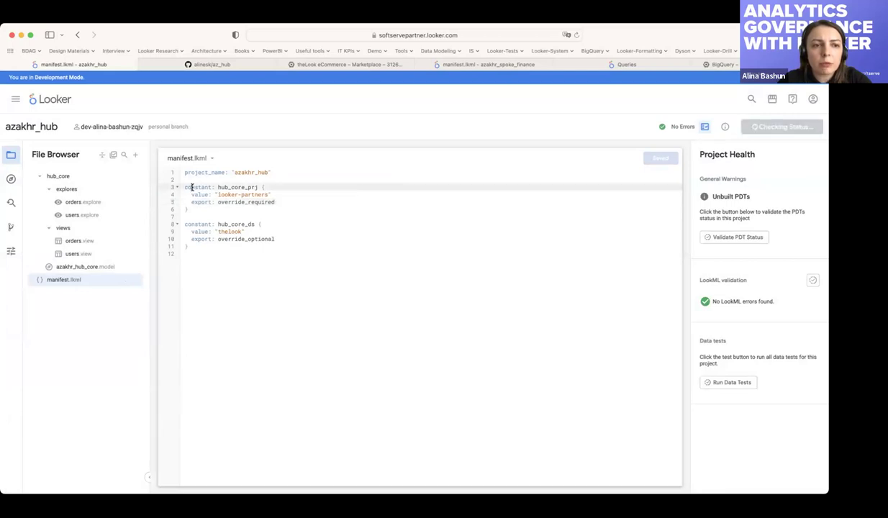
click(278, 203)
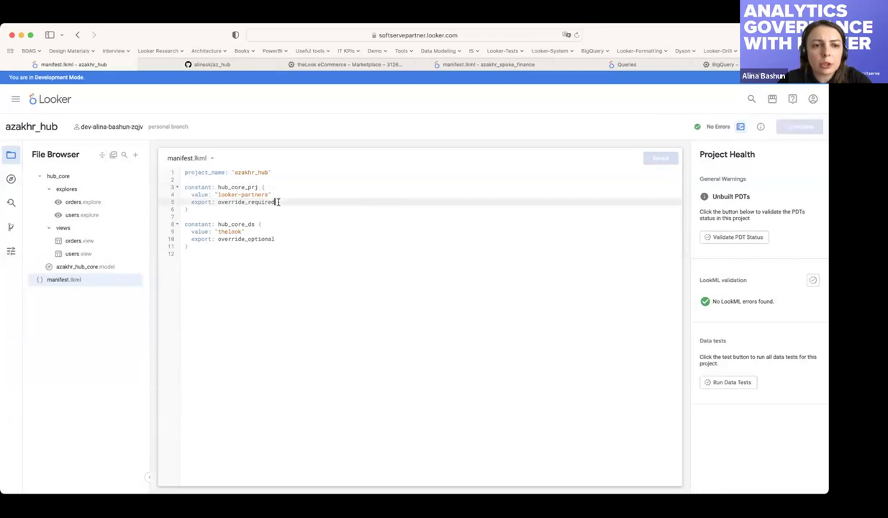
click(477, 66)
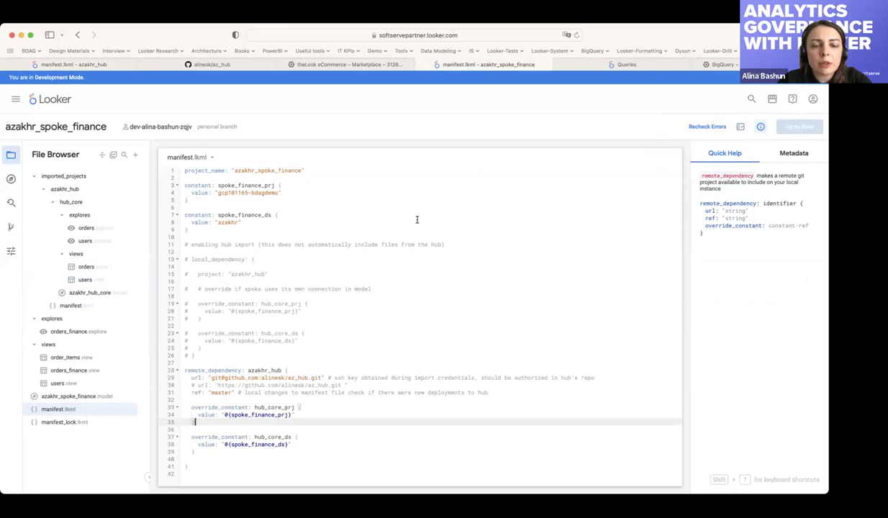
In the azakhr_spoke_finance manifest, append a # after the commented closing brace of the local_dependency block and save the file
click(202, 406)
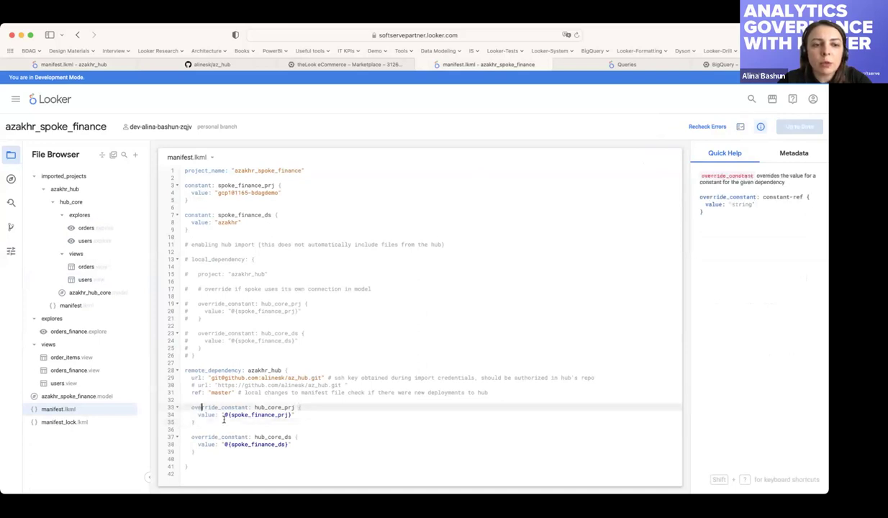
click(205, 421)
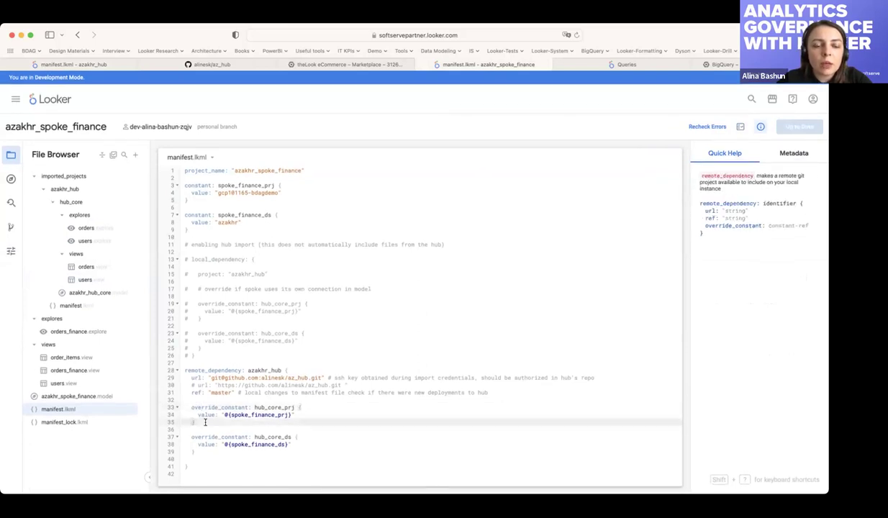
click(201, 355)
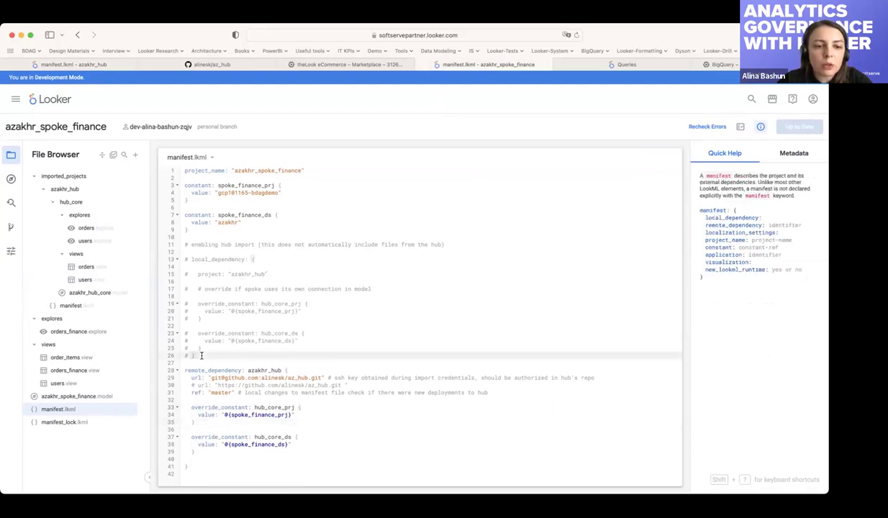
key(BackSpace)
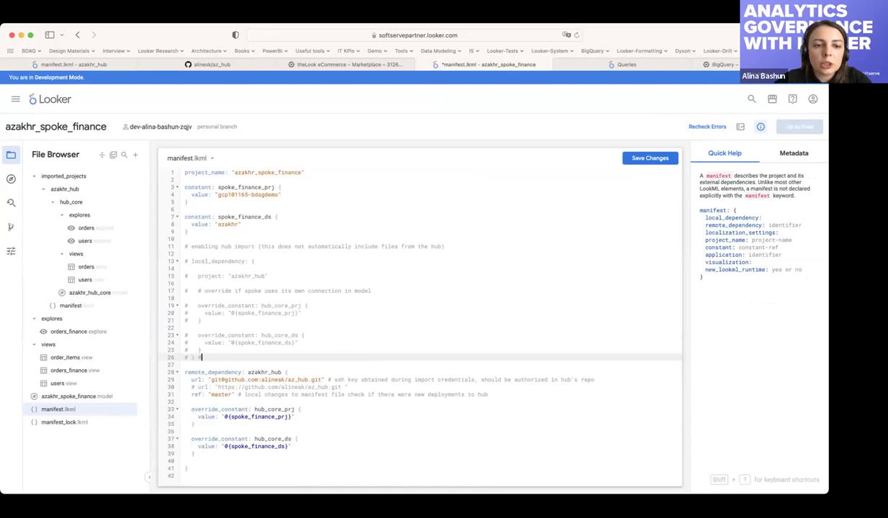
click(636, 161)
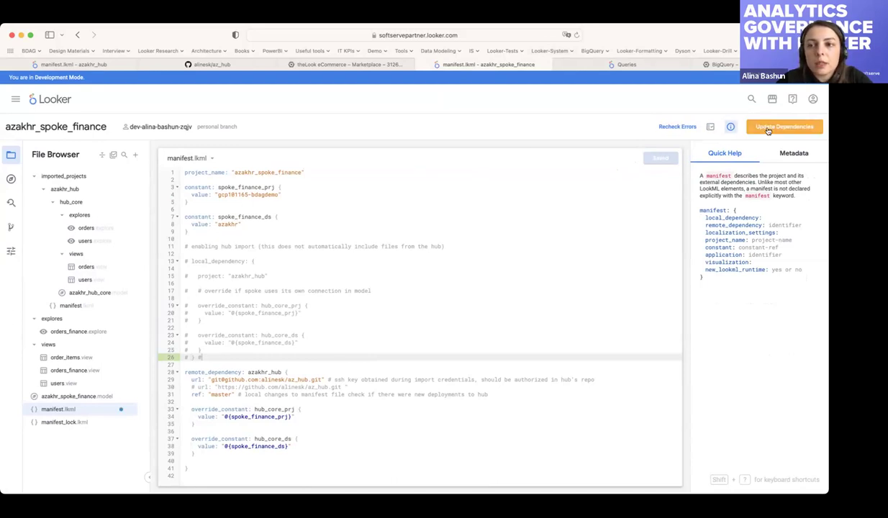
Open manifest_lock.lkml, update the project's dependencies, and check the azakhr_hub commit ref
click(56, 423)
click(342, 187)
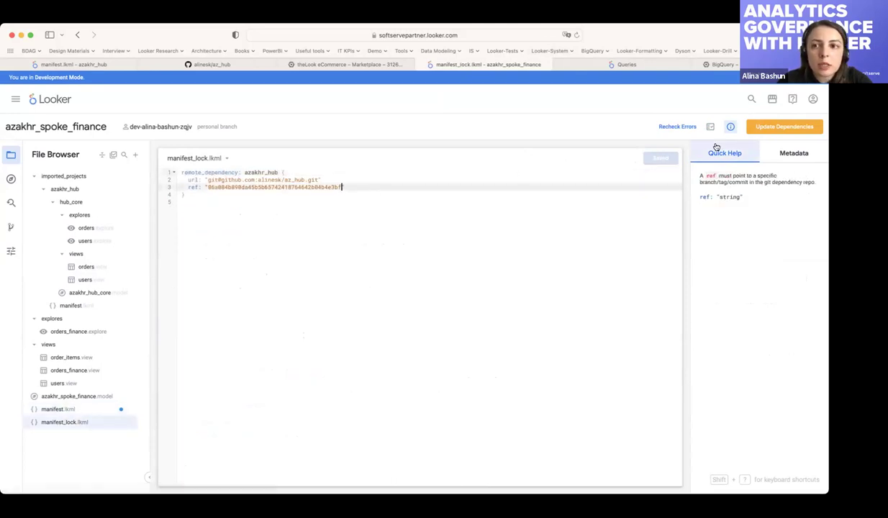
click(785, 126)
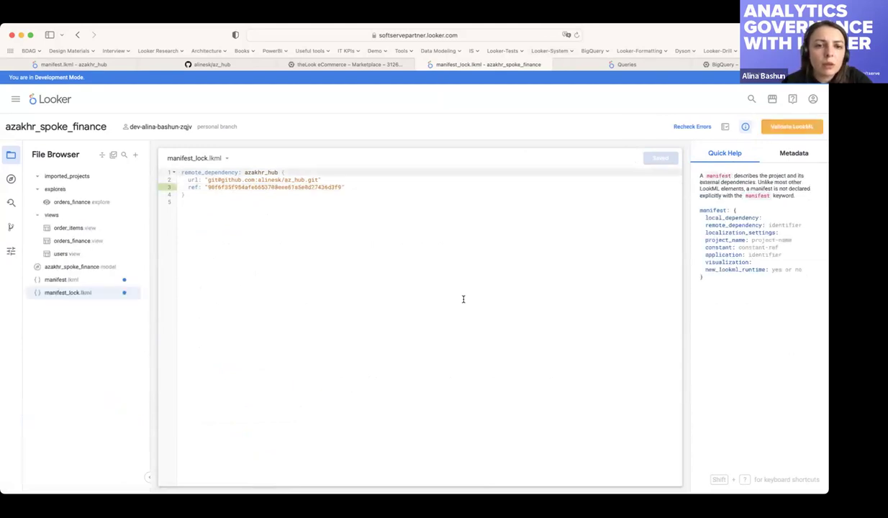
drag(333, 186, 346, 188)
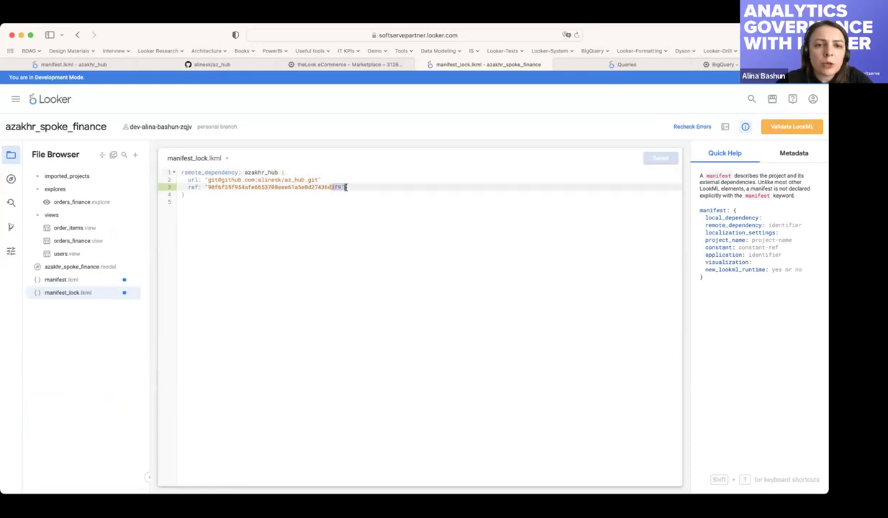
Remove the extra # after the commented local_dependency closing brace in manifest.lkml and save the file
click(63, 255)
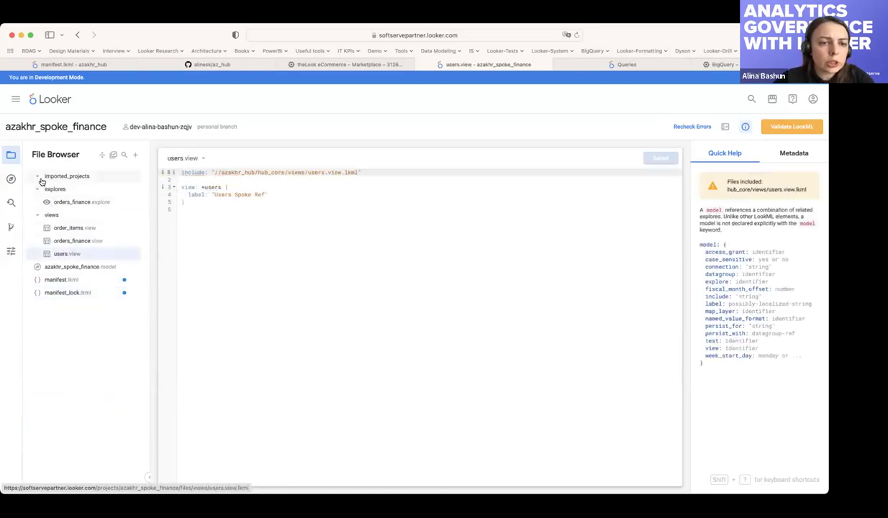
click(72, 282)
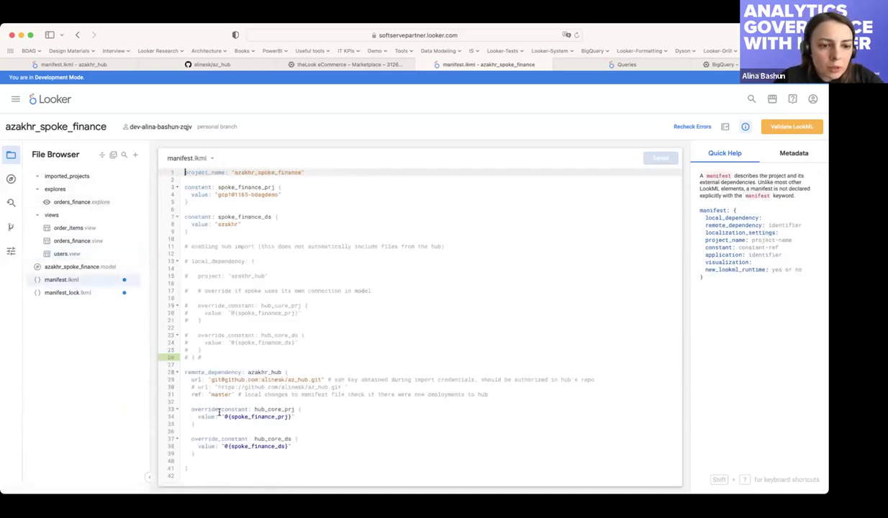
click(200, 453)
click(204, 358)
key(BackSpace)
key(BackSpace)
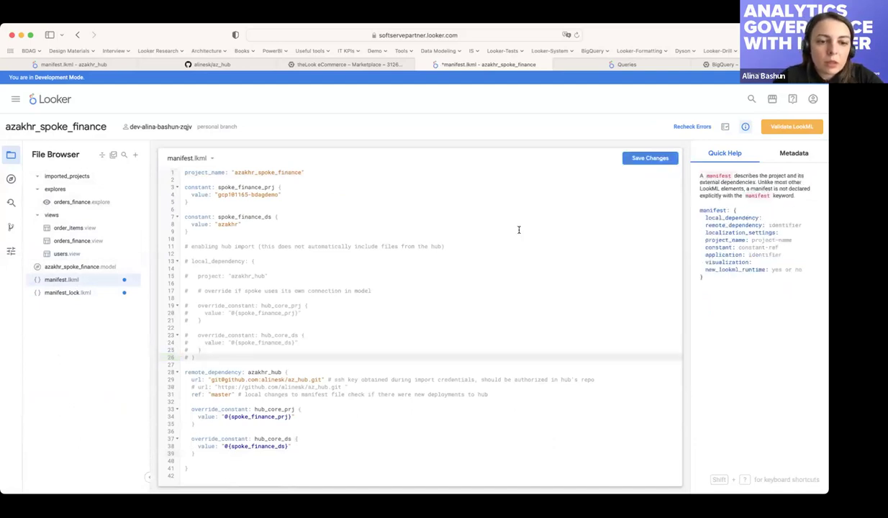
click(620, 156)
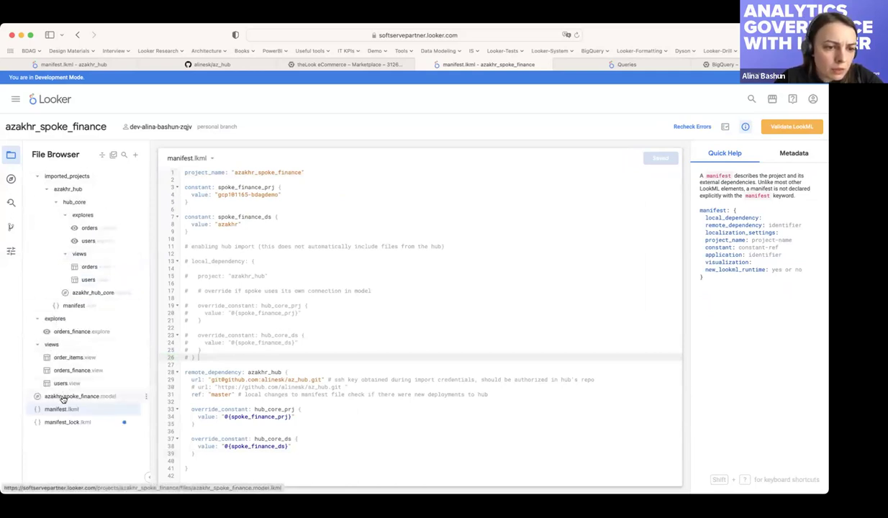
Open azakhr_spoke_finance.model and examine its include statements for the spoke's own views and the azakhr_hub files
click(63, 397)
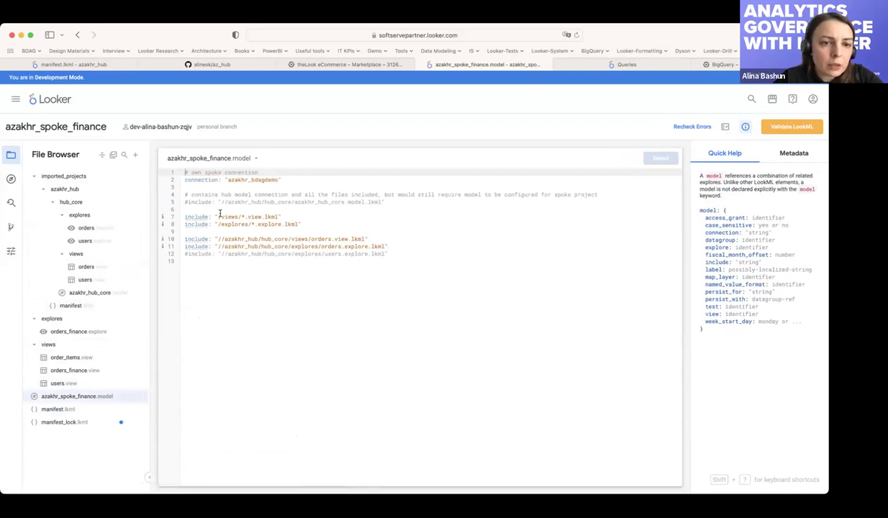
drag(294, 216, 182, 216)
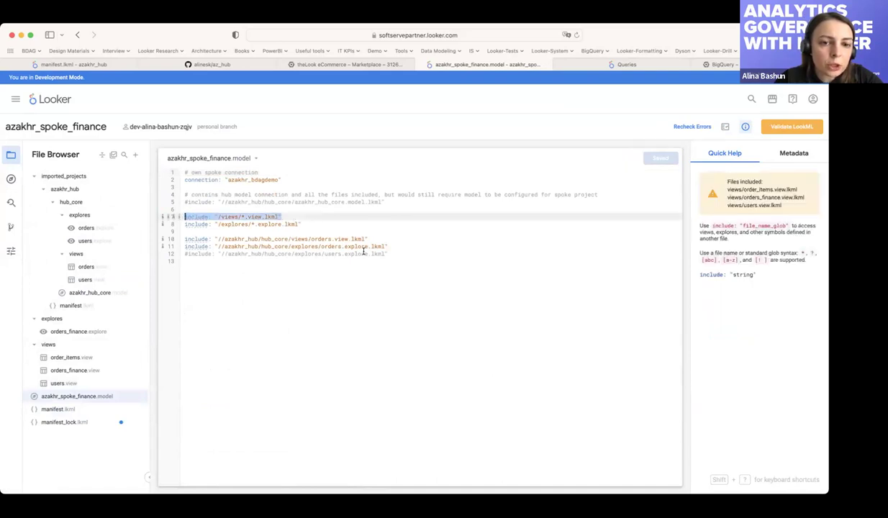
drag(388, 246, 182, 238)
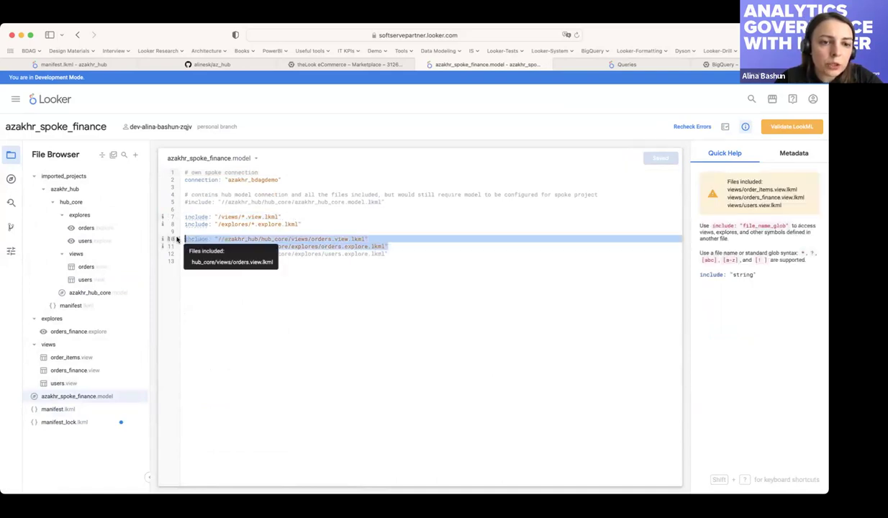
click(245, 236)
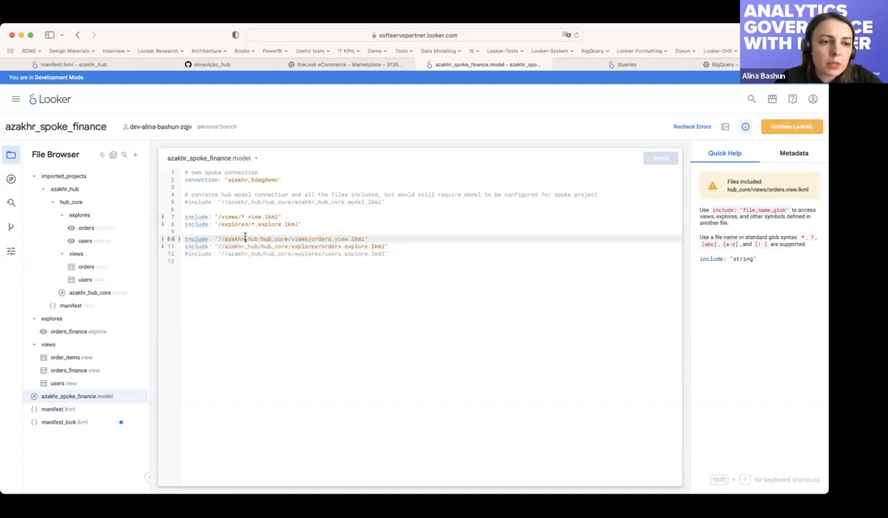
Open the spoke's users.view and examine the hub view include, the +users refinement and its label override
click(62, 384)
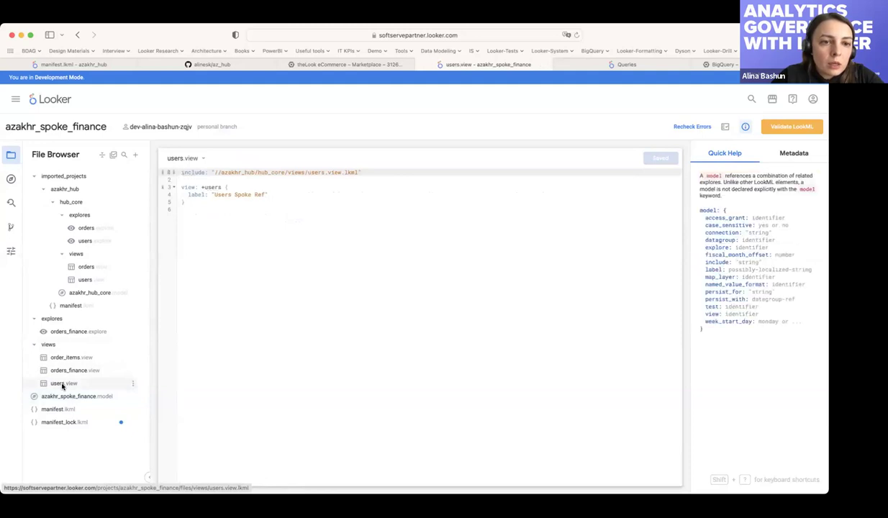
click(202, 187)
text(+)
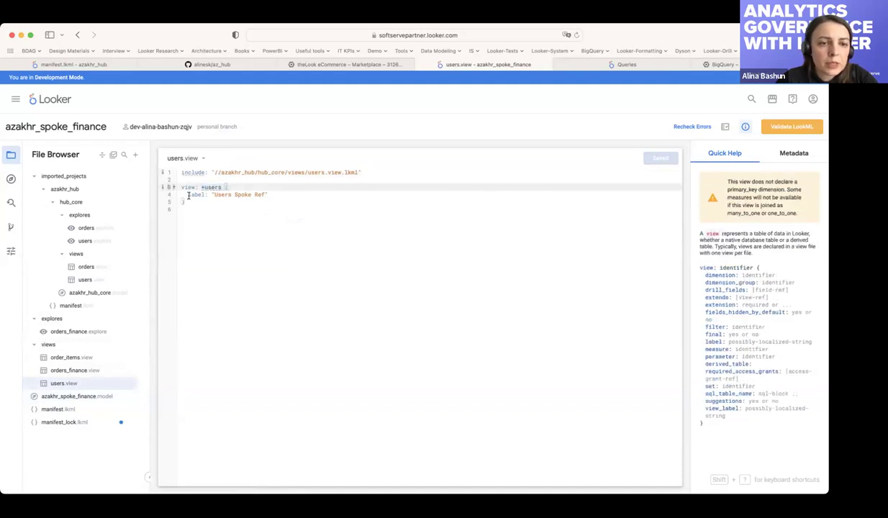
double_click(208, 187)
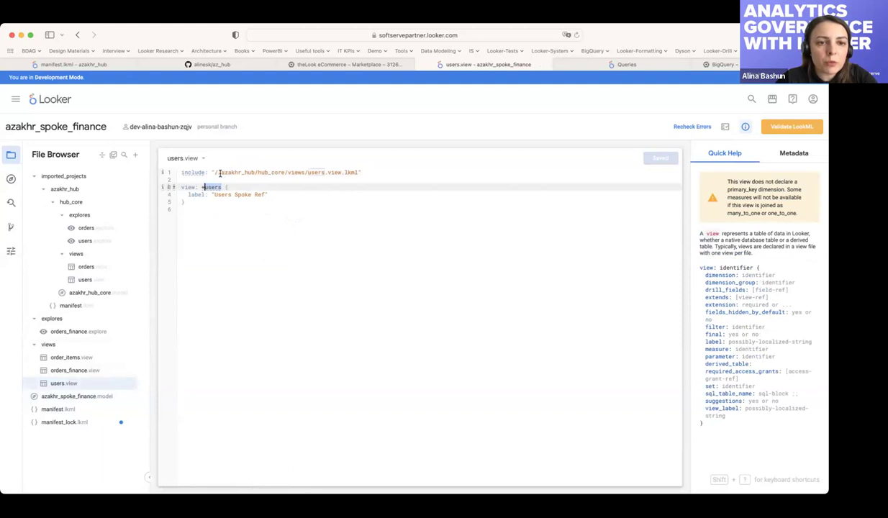
drag(213, 173, 360, 173)
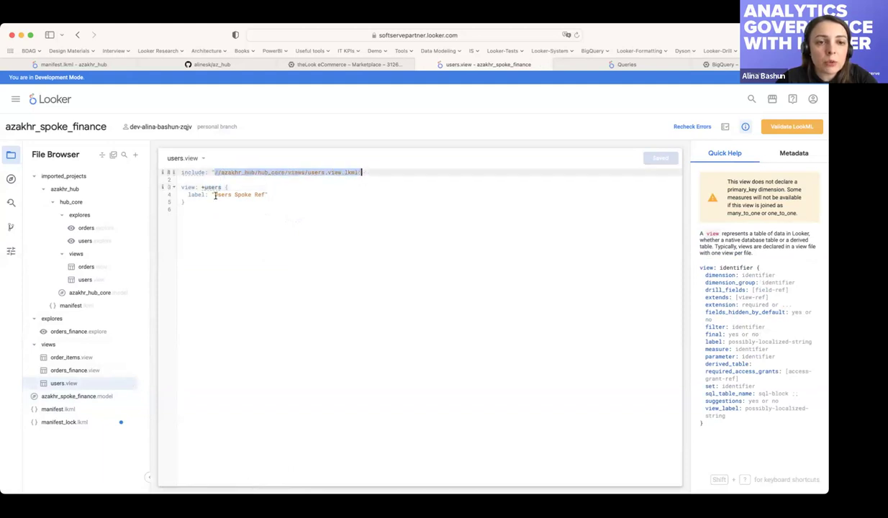
drag(186, 195, 274, 195)
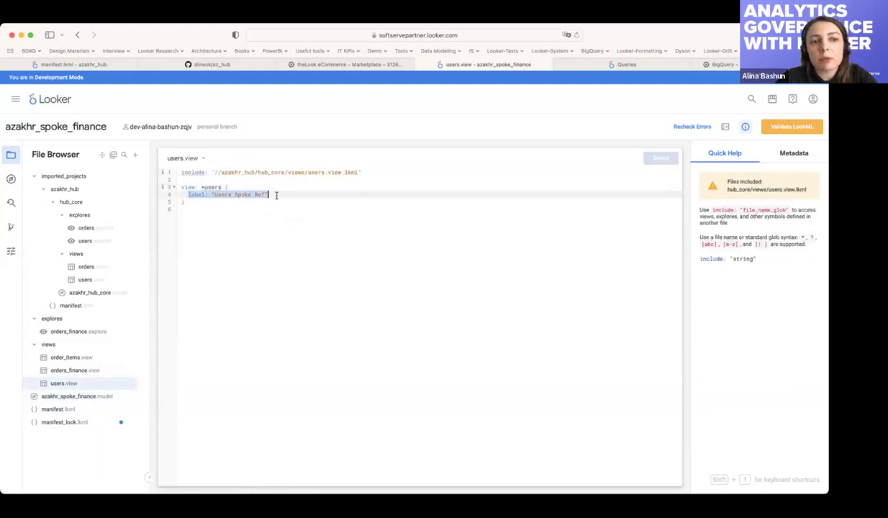
click(194, 204)
drag(186, 194, 283, 194)
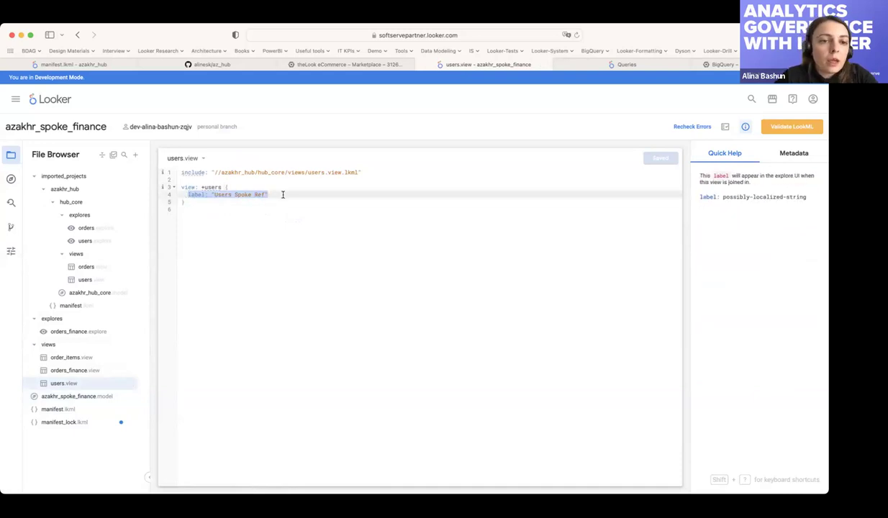
Open order_items.view and review its sql_table_name constants and dimension definitions
click(71, 358)
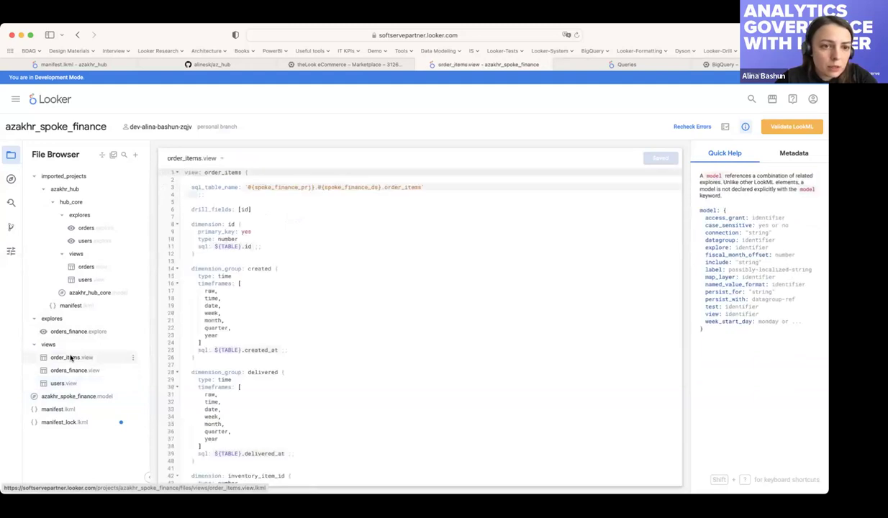
click(216, 188)
scroll(219, 287, down, 10)
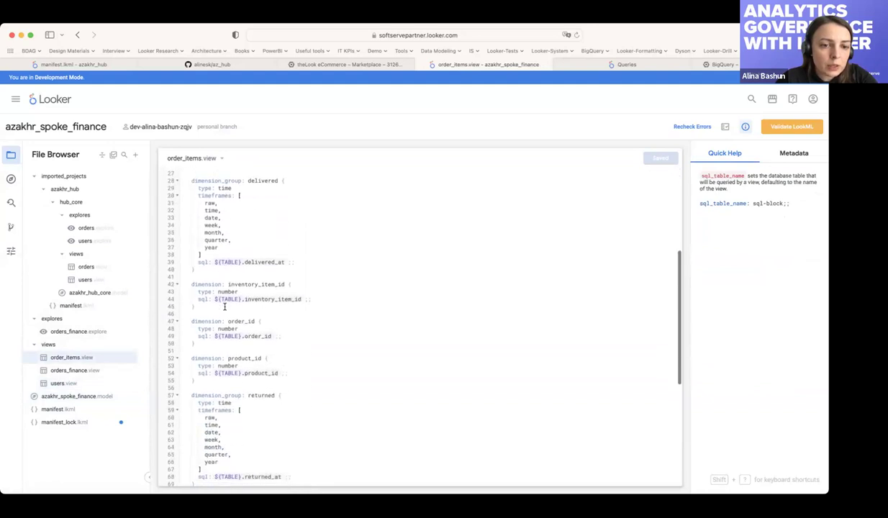
scroll(226, 315, up, 10)
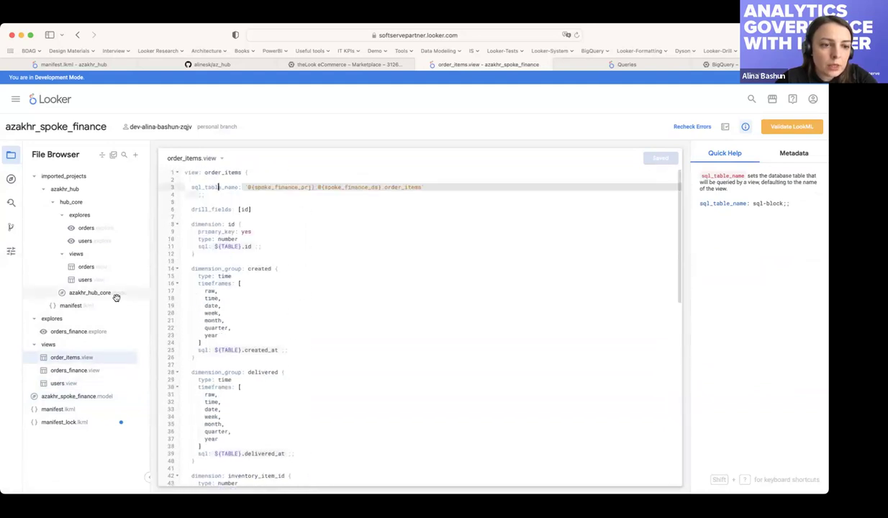
Open orders_finance.view and examine how it extends orders and defines the days_since_order dimension with its own view_label
click(70, 371)
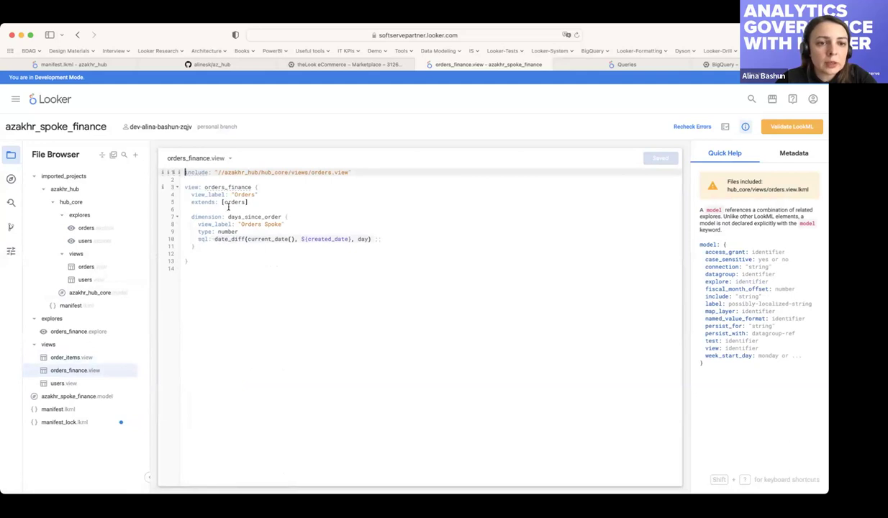
drag(190, 202, 278, 202)
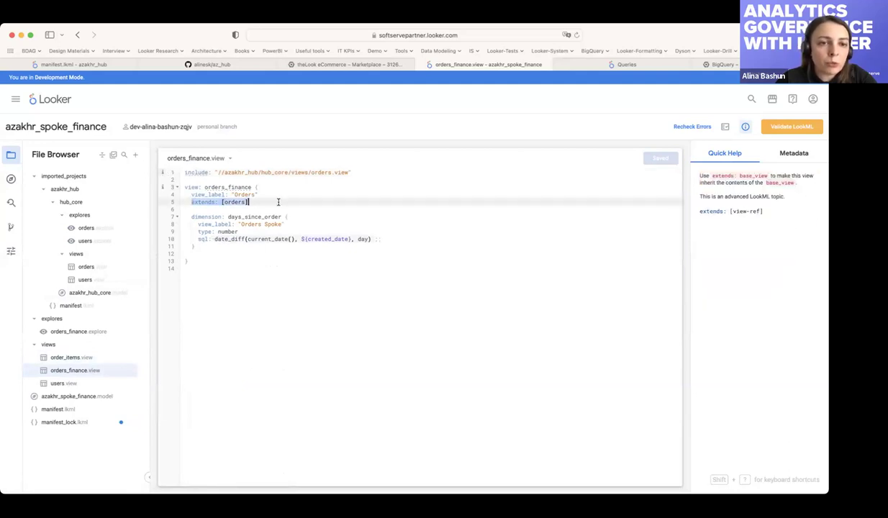
click(195, 246)
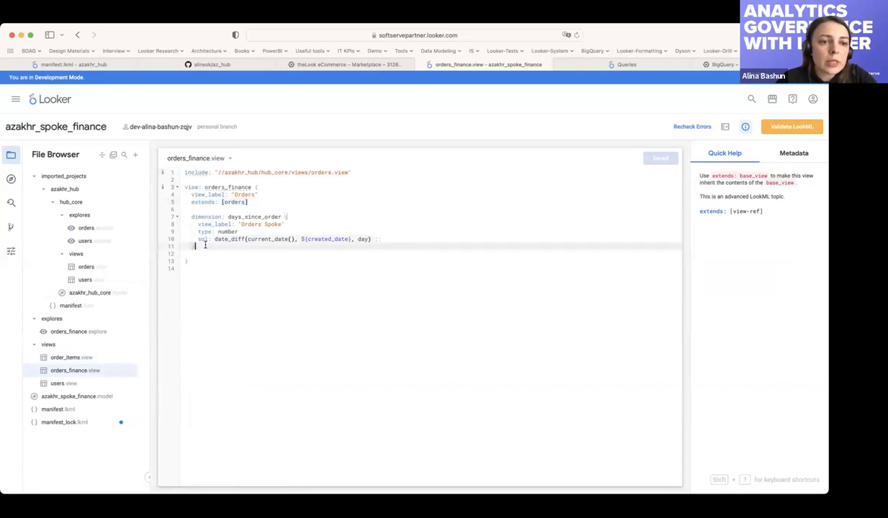
drag(195, 247, 180, 217)
click(221, 248)
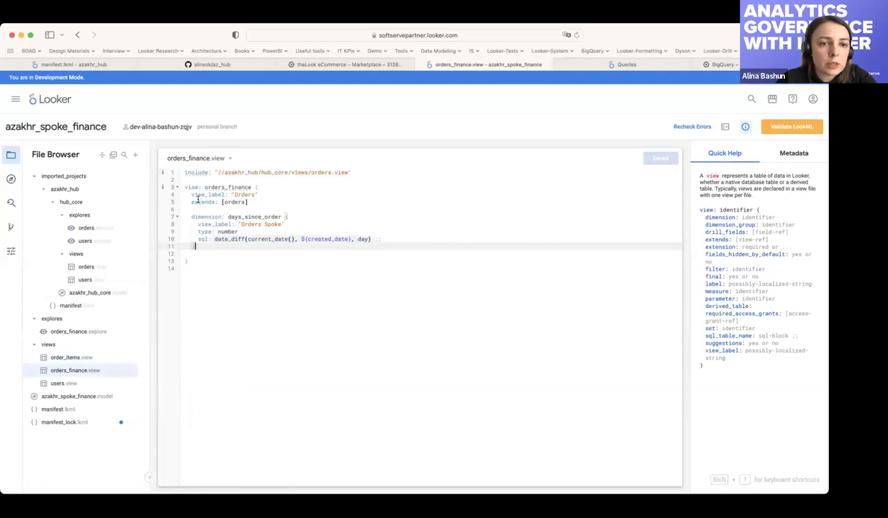
drag(198, 224, 291, 224)
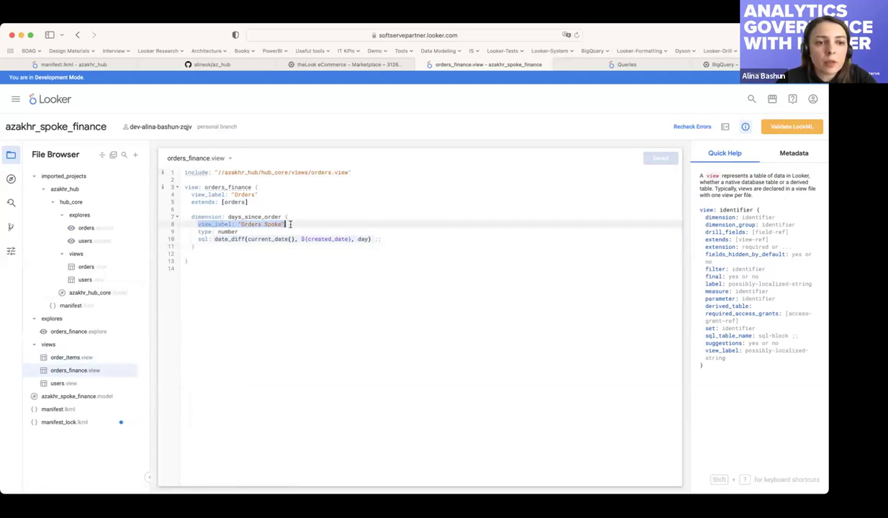
click(302, 224)
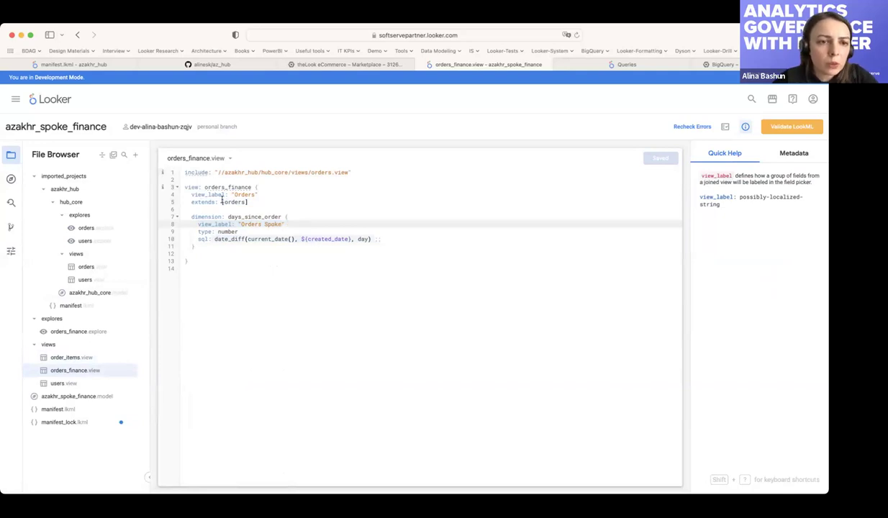
Open orders_finance.explore and examine the extension of the hub's orders explore and the join to the order_items view
click(61, 332)
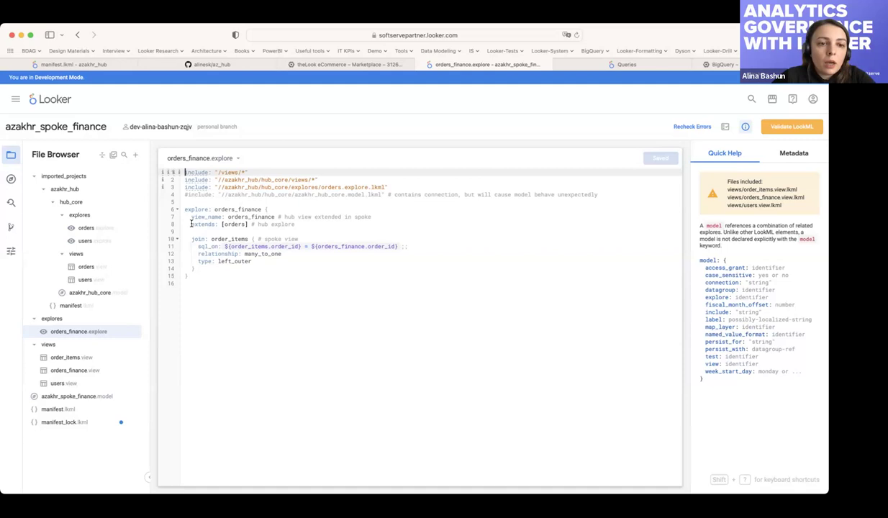
drag(190, 224, 287, 224)
click(227, 224)
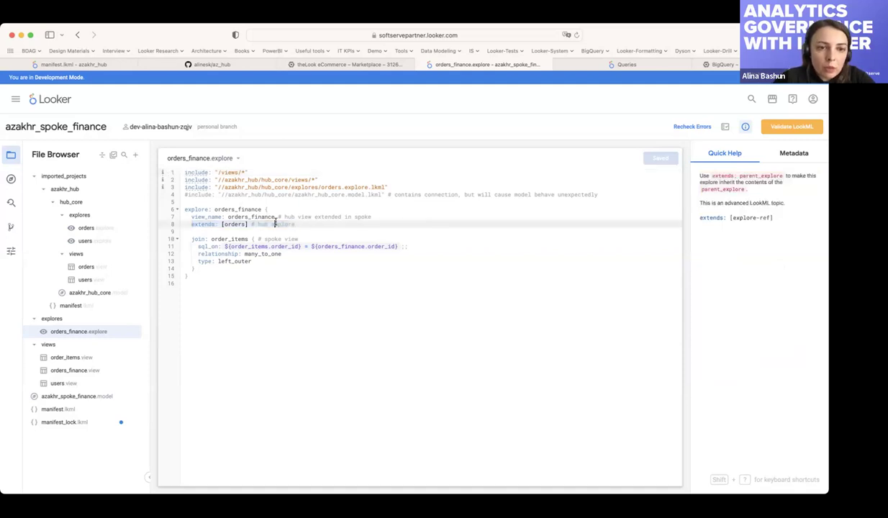
key(Home)
key(Home)
key(shift+Down)
key(shift+Left)
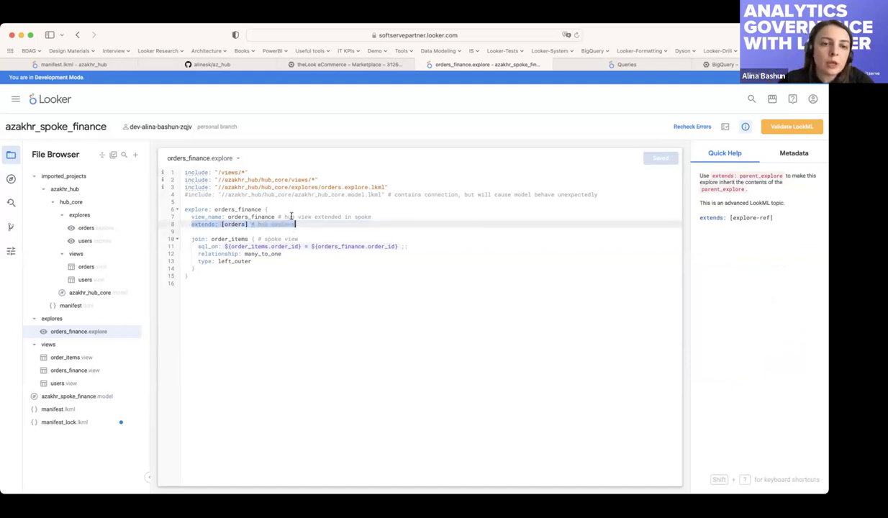
drag(195, 268, 182, 236)
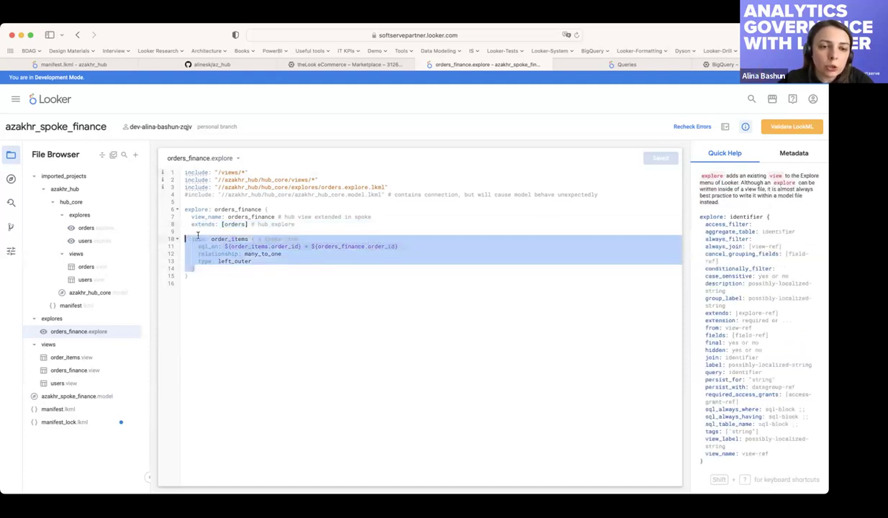
Find the Orders Finance explore of Azakhr Spoke Finance by searching for "aza" and open it in a separate browser tab
double_click(220, 238)
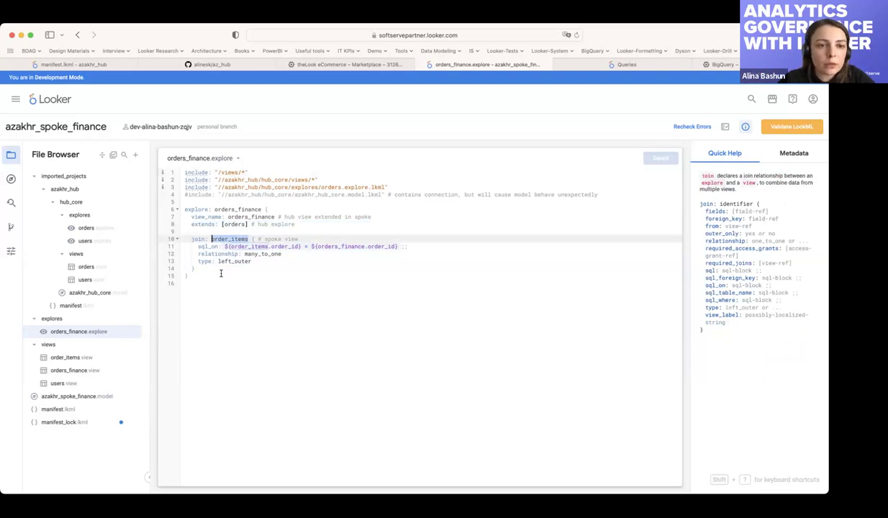
click(15, 99)
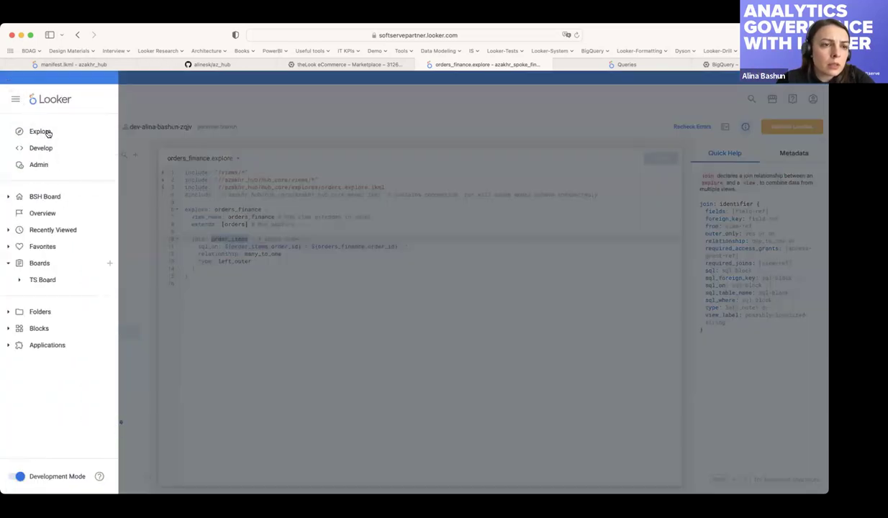
click(48, 132)
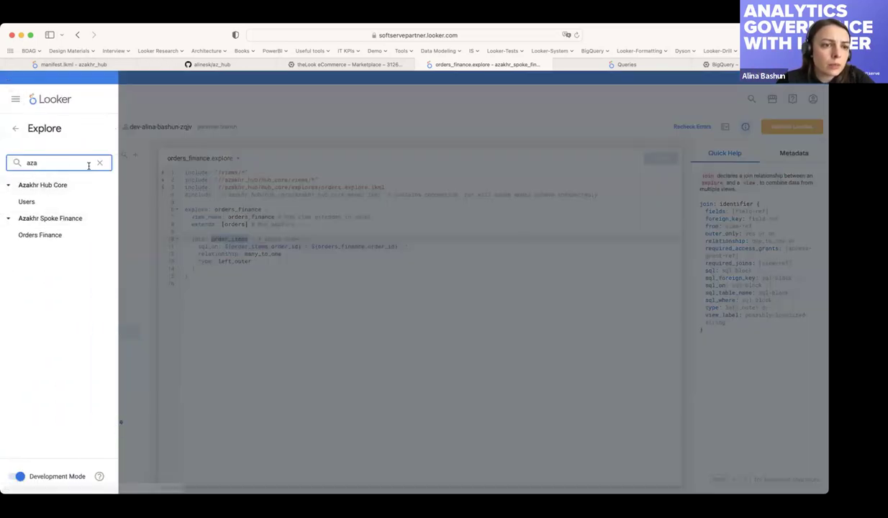
super+click(35, 236)
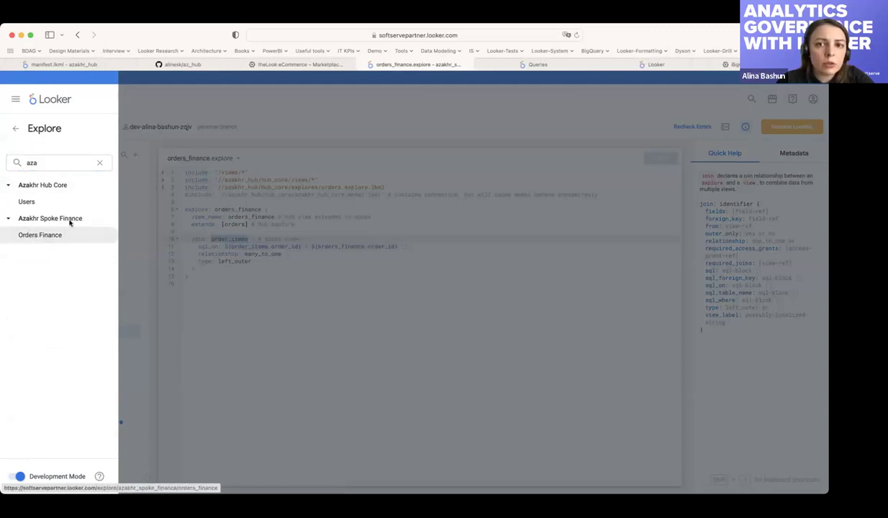
click(648, 64)
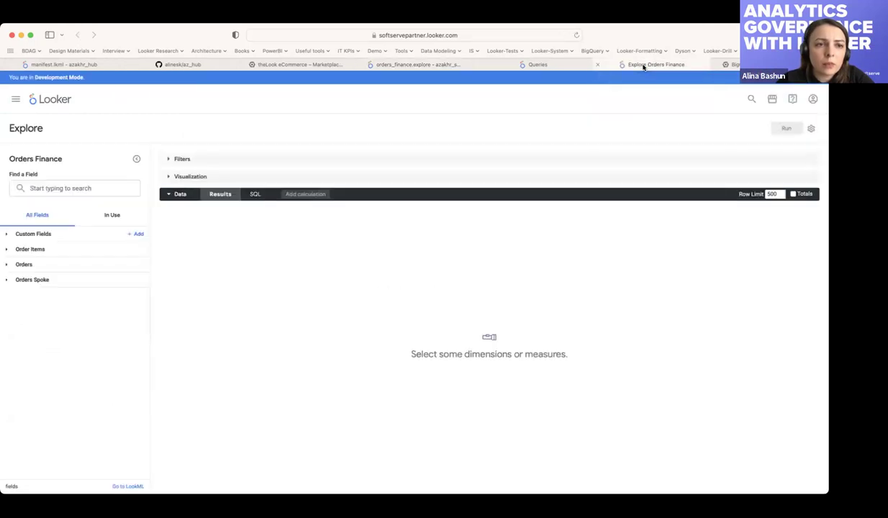
Query the Order ID dimension from Orders together with Days Since Order from Orders Spoke and run the explore
click(6, 263)
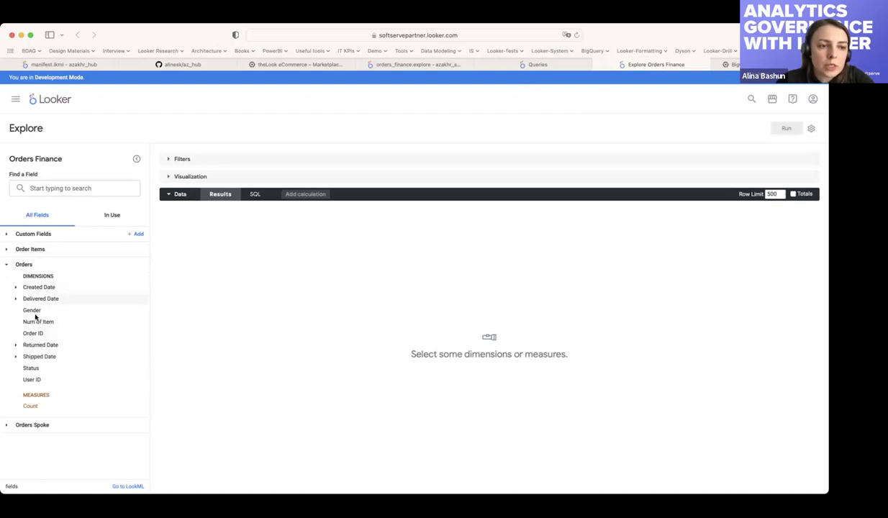
click(8, 425)
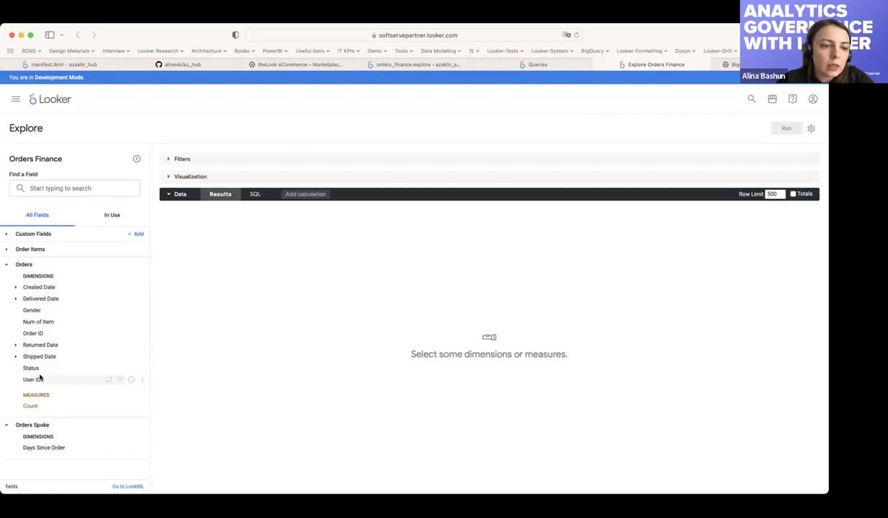
click(33, 333)
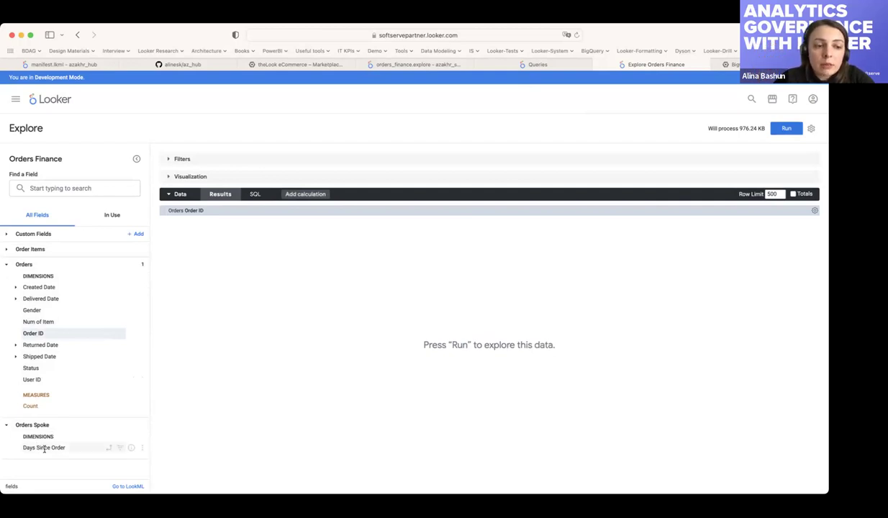
click(44, 448)
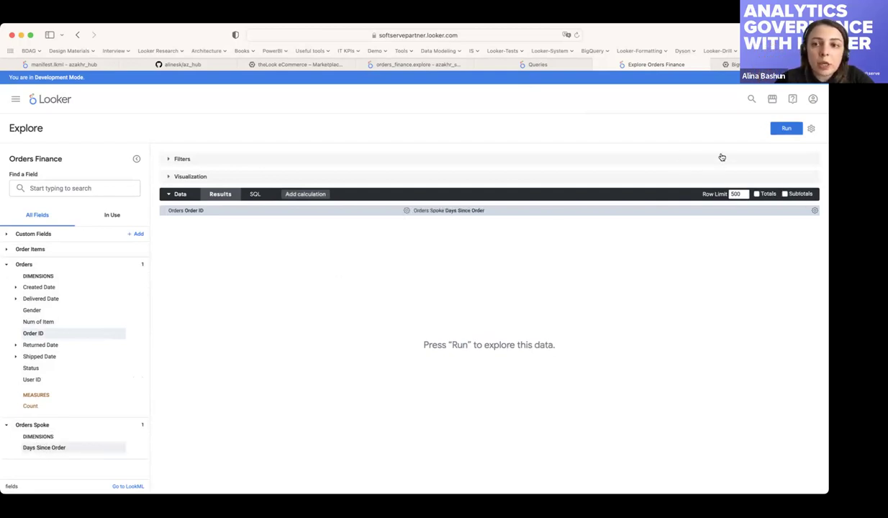
click(783, 130)
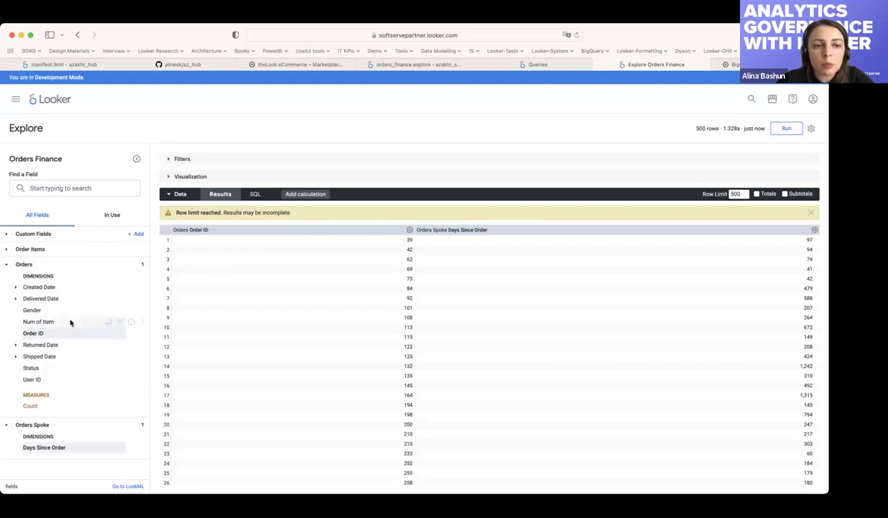
Examine the query's generated SQL and the source table in its FROM clause, then review the result rows
click(251, 194)
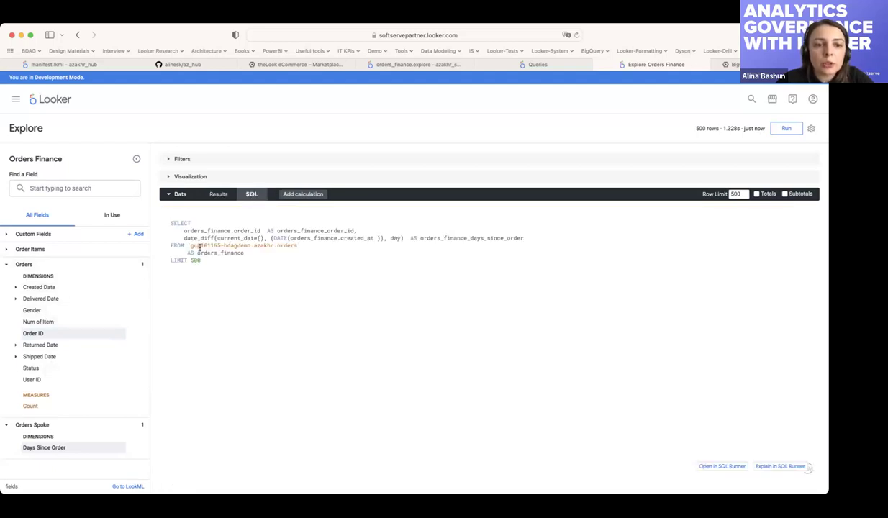
drag(188, 246, 311, 245)
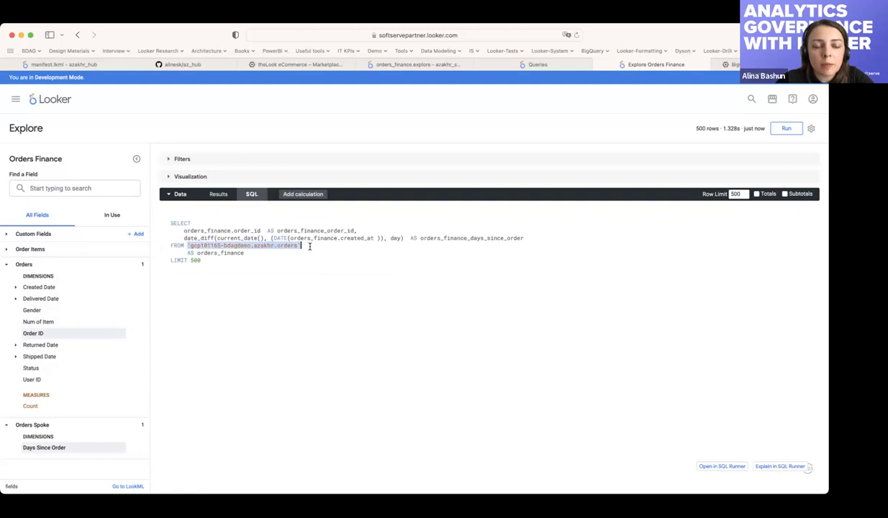
click(310, 246)
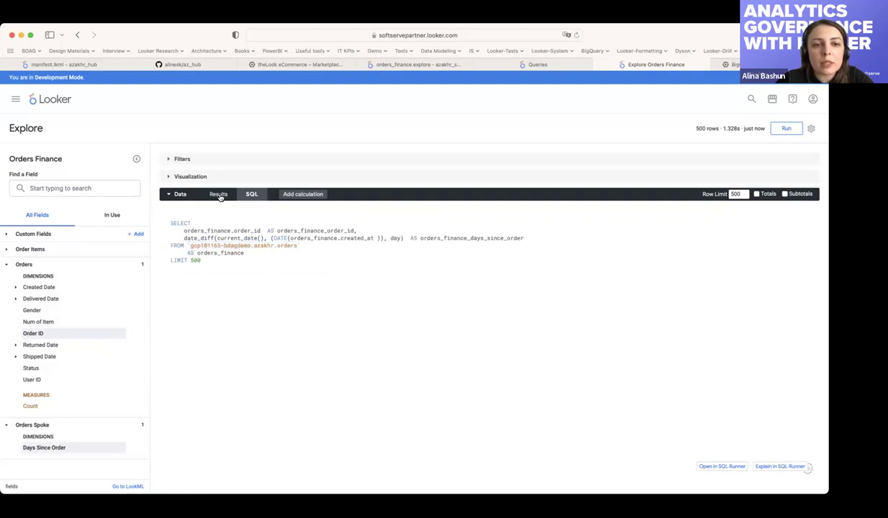
click(218, 194)
scroll(236, 326, down, 10)
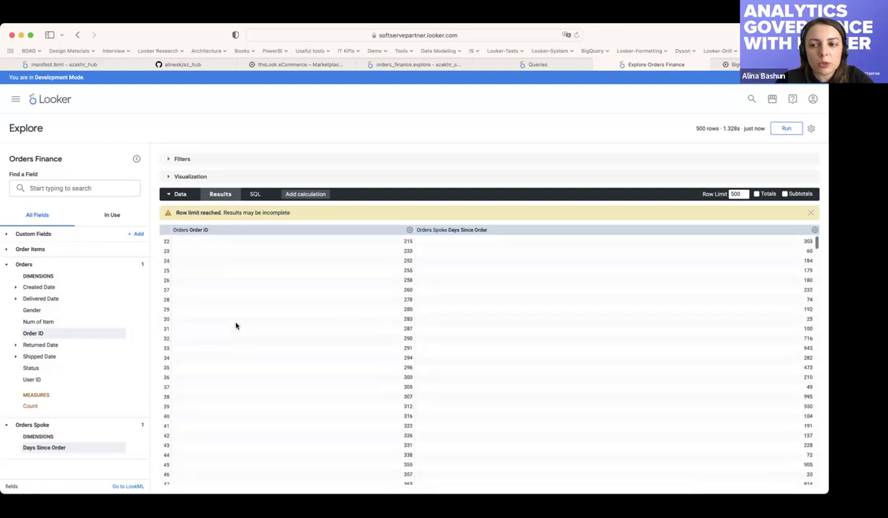
scroll(236, 326, down, 3)
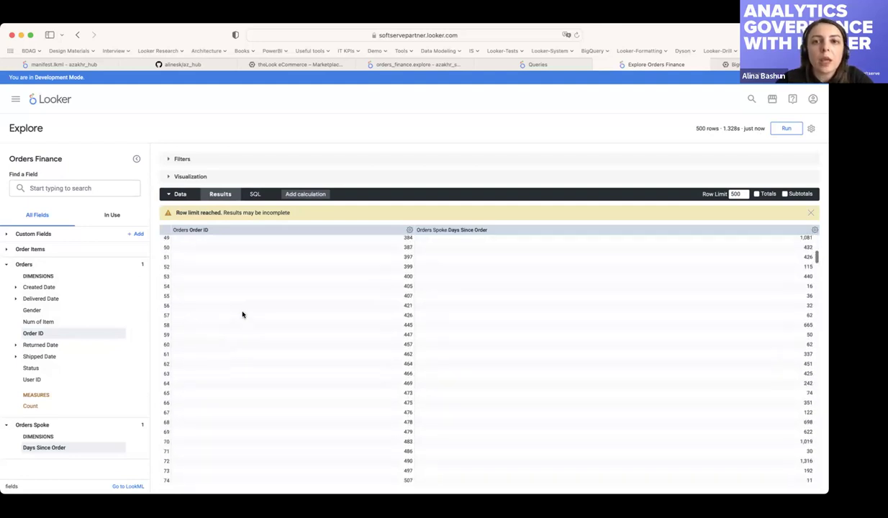
Return to the spoke project and open azakhr_spoke_finance.model to examine its connection and the commented-out azakhr_hub_core model include
click(411, 65)
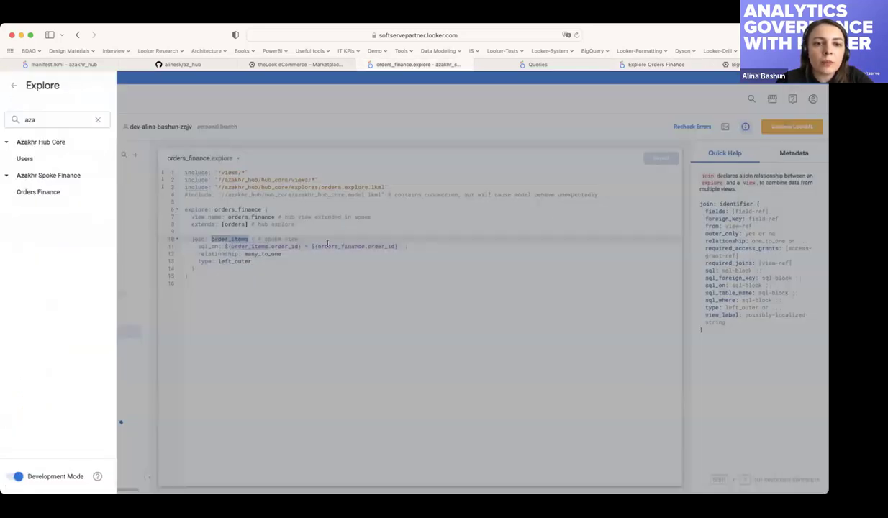
click(293, 263)
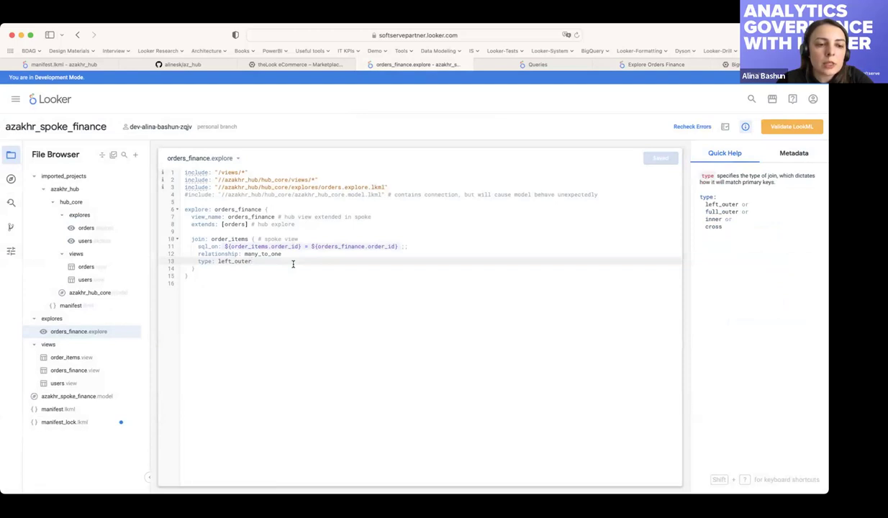
click(83, 398)
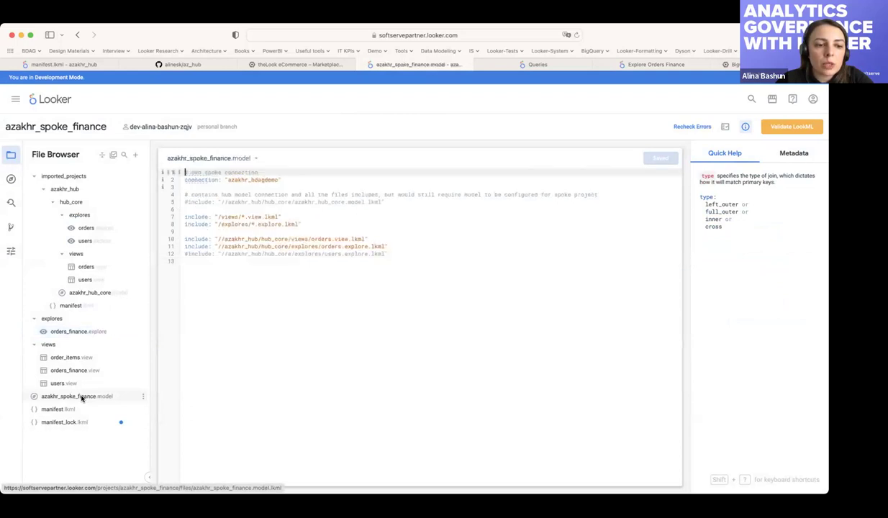
click(234, 203)
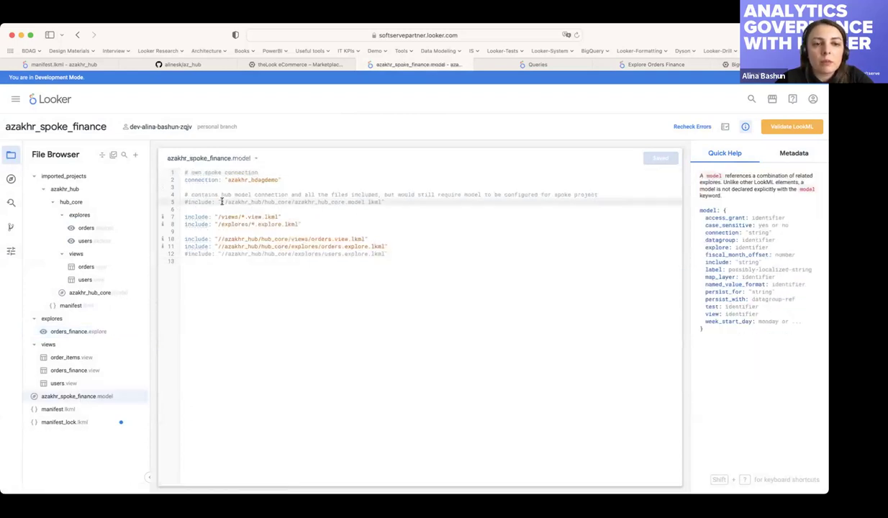
click(393, 202)
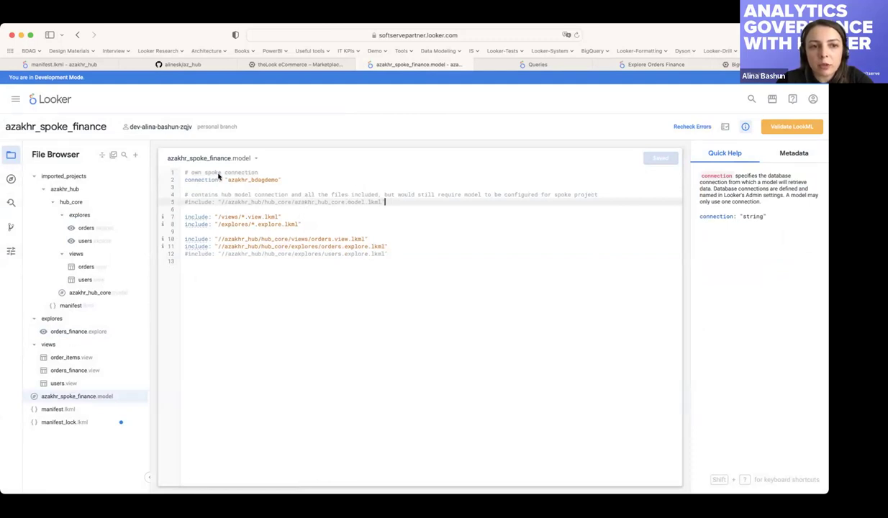
drag(224, 203, 392, 203)
click(393, 203)
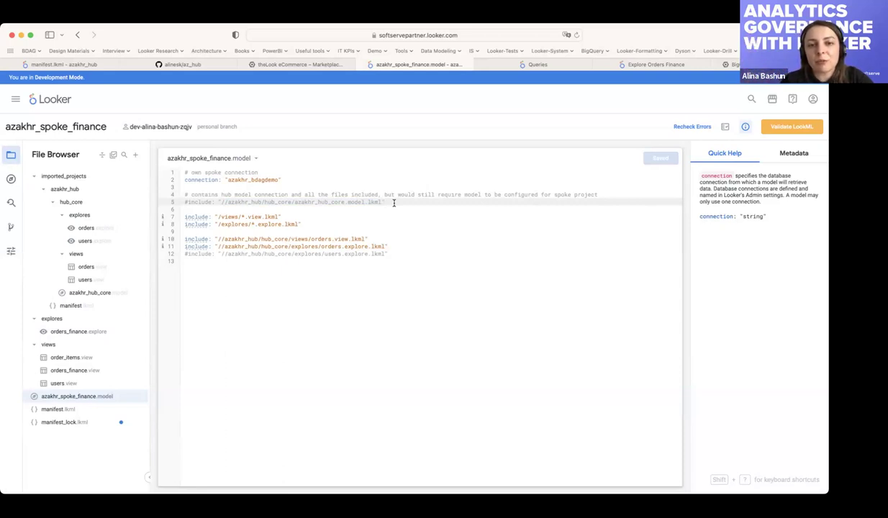
Open the LookML Projects list in a separate browser tab, review azakhr_hub_core's model configuration and allowed connections, and close that tab
click(16, 100)
click(14, 129)
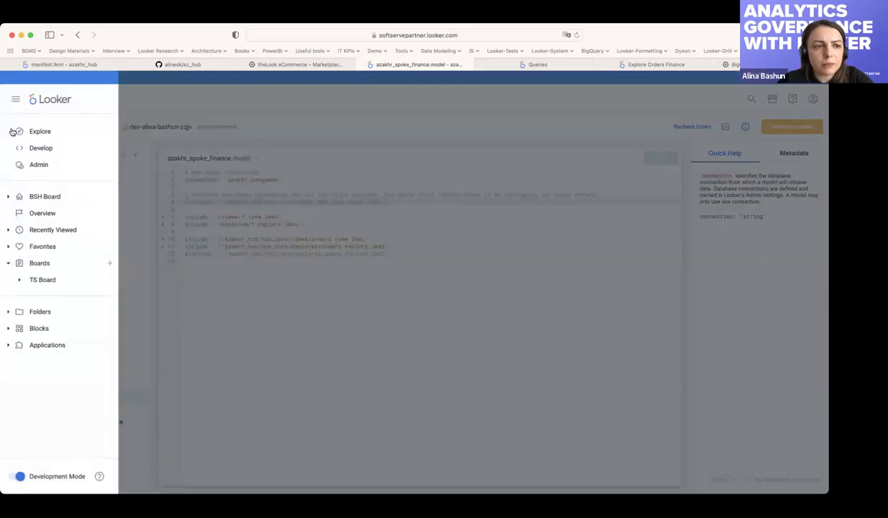
click(41, 148)
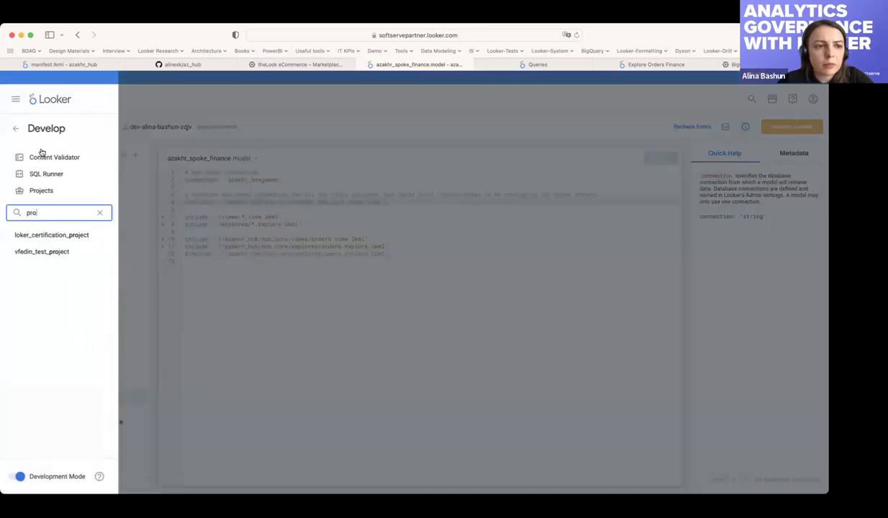
super+click(46, 192)
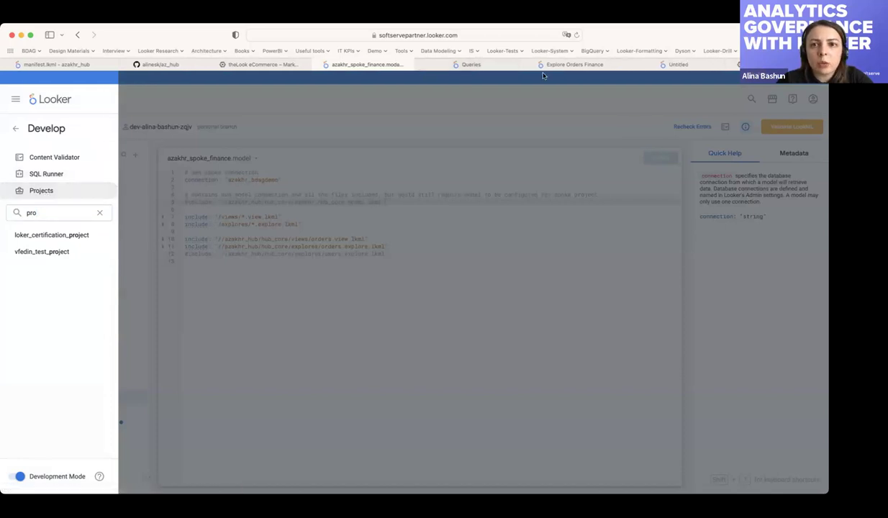
click(656, 66)
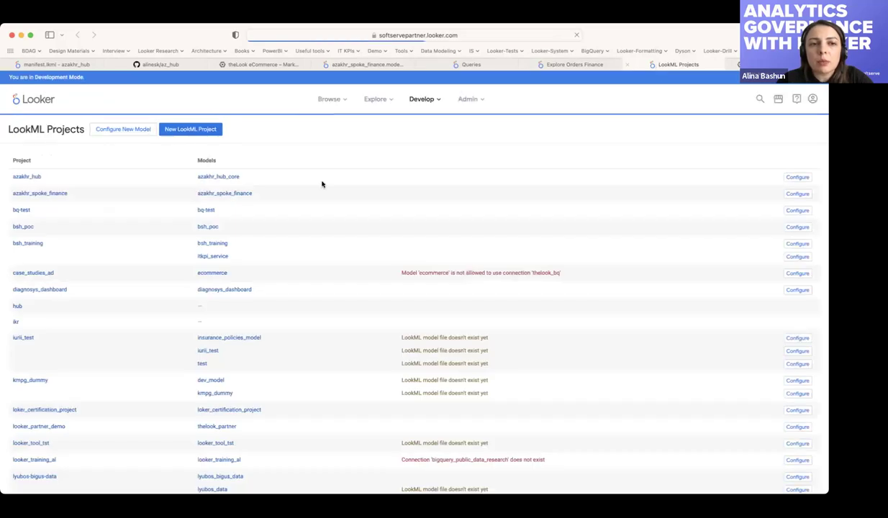
click(794, 177)
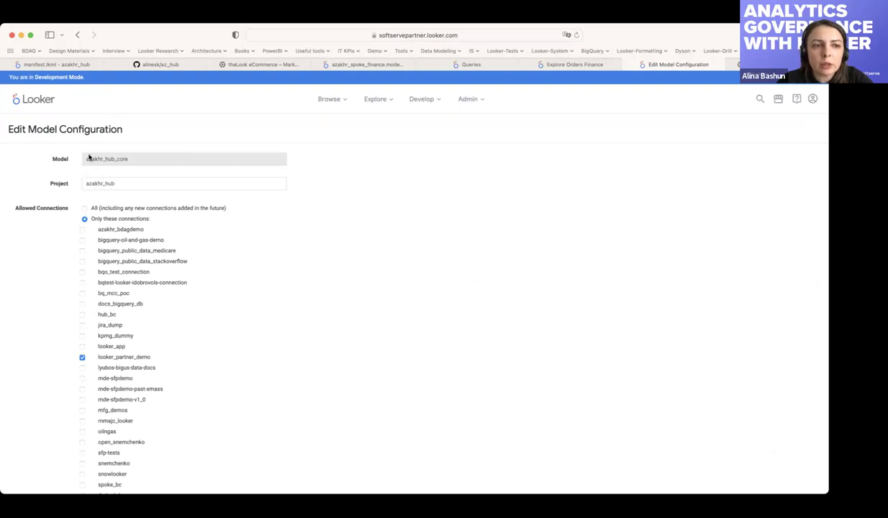
click(627, 67)
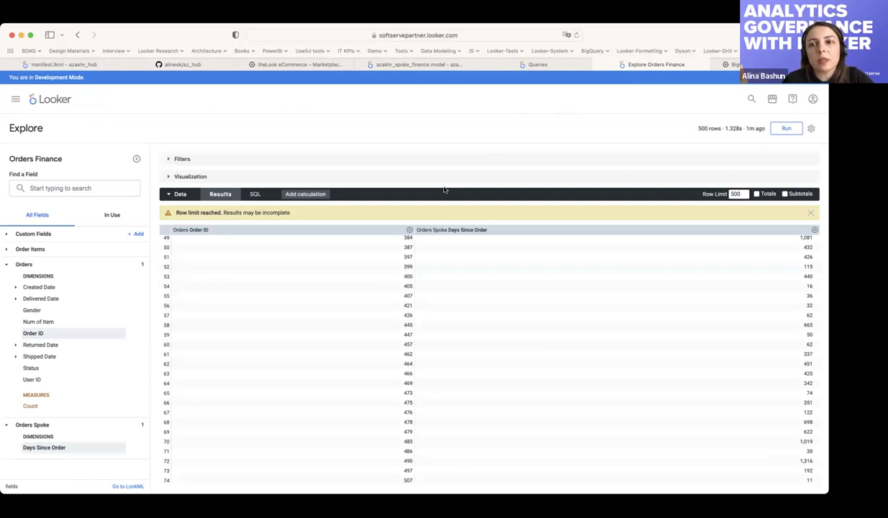
scroll(478, 343, up, 5)
scroll(480, 344, up, 1)
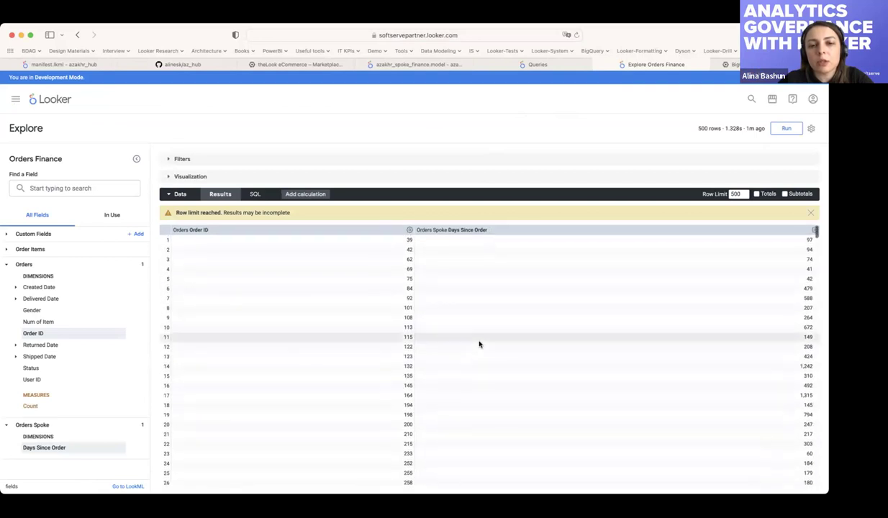
scroll(479, 344, up, 5)
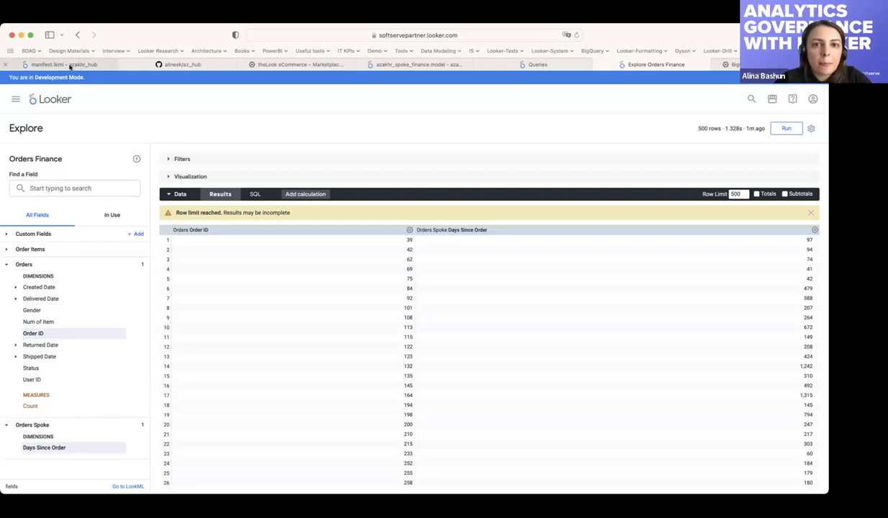
Return to azakhr_spoke_finance.model and examine the hub includes for the orders view, orders explore and commented-out users explore
click(421, 67)
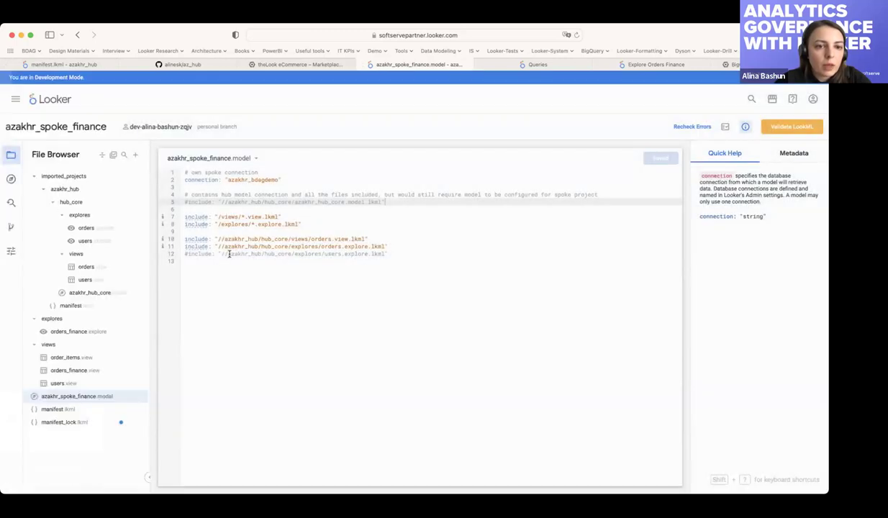
click(201, 254)
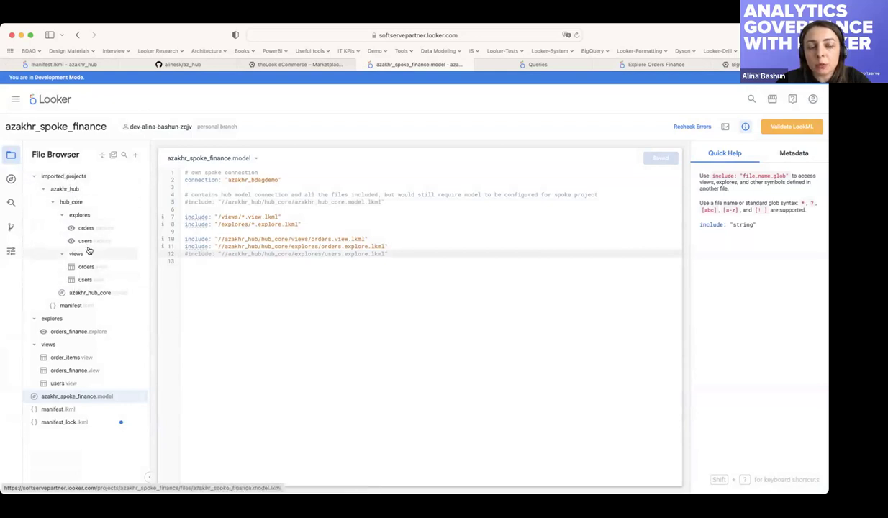
click(202, 246)
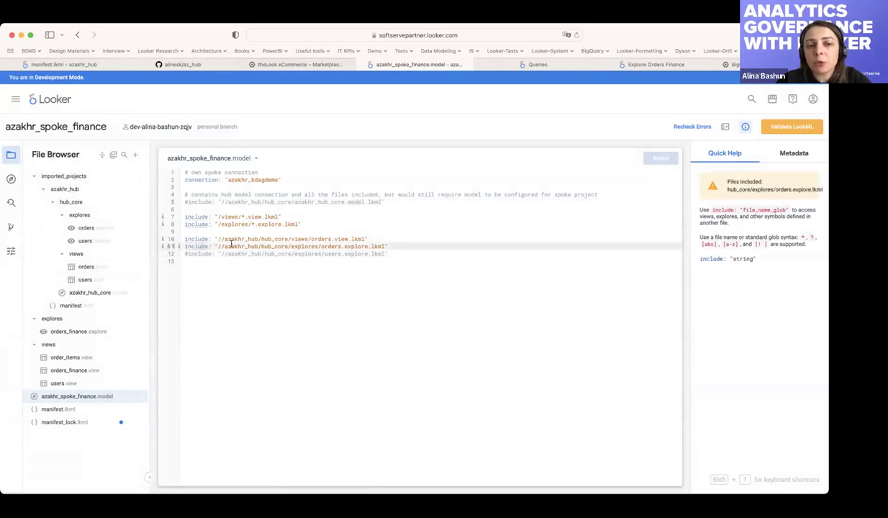
click(370, 238)
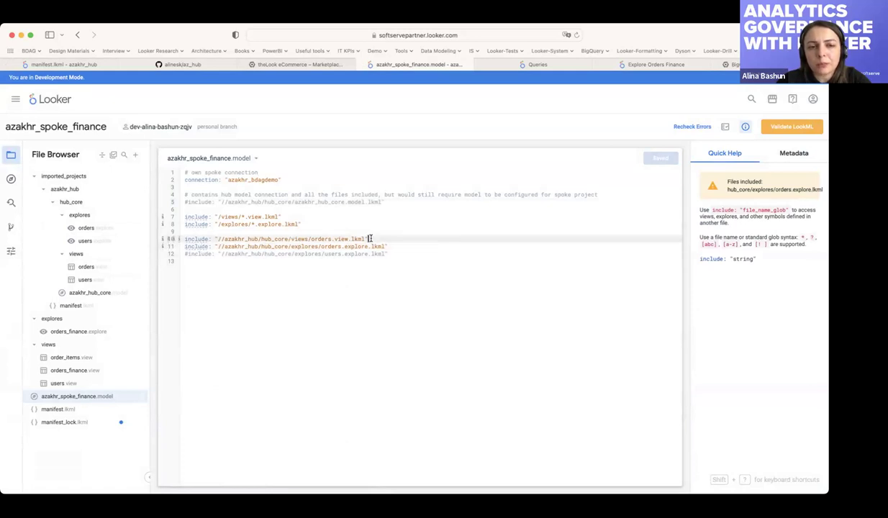
click(390, 246)
click(396, 250)
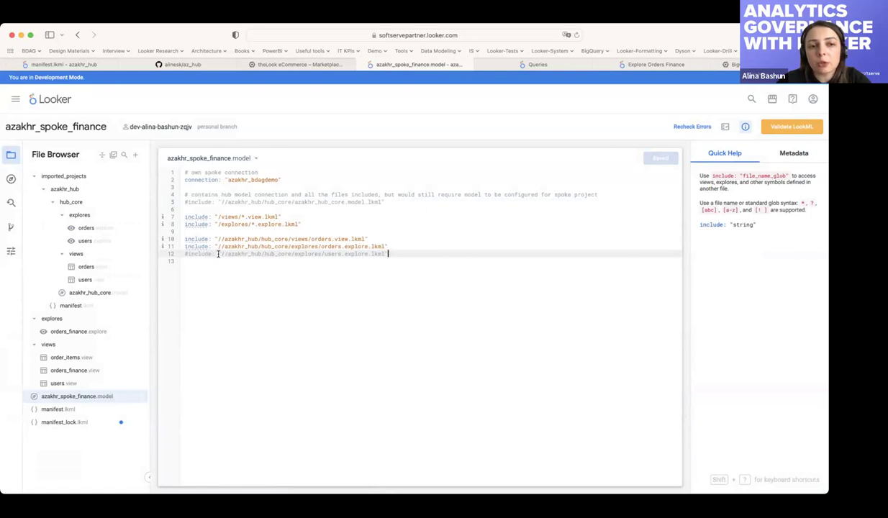
drag(218, 254, 321, 254)
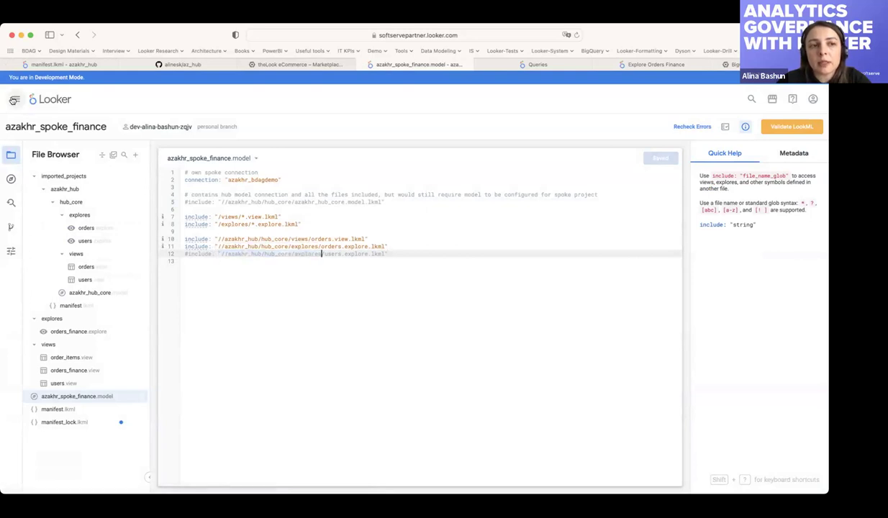
Review which azakhr explores the Explore list offers, close it, and check the model's local views and explores includes
double_click(331, 254)
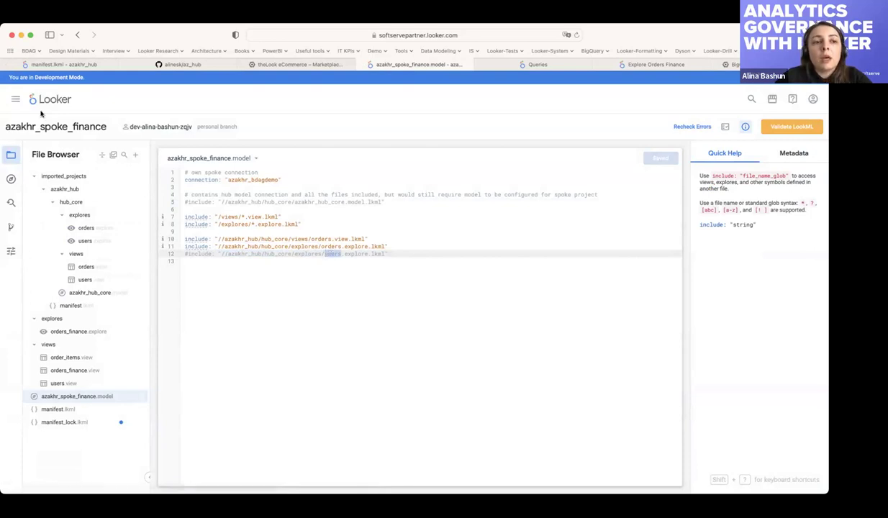
click(15, 98)
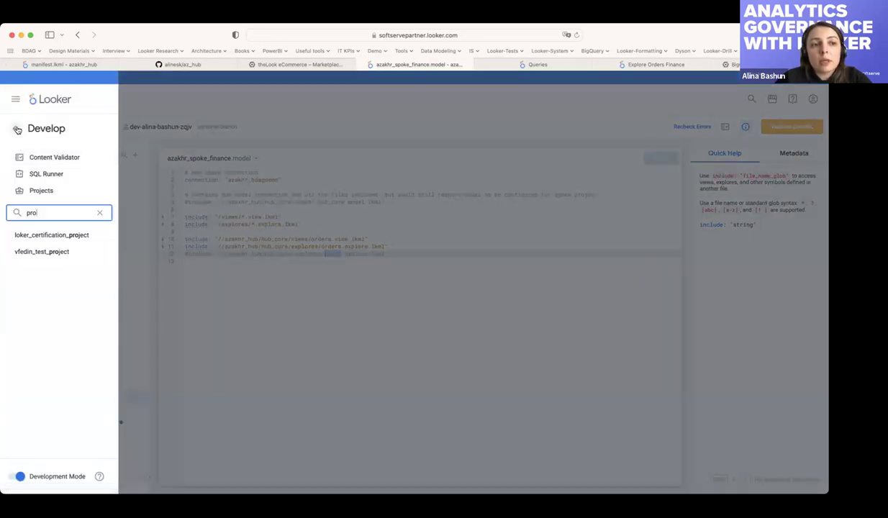
click(16, 130)
click(33, 132)
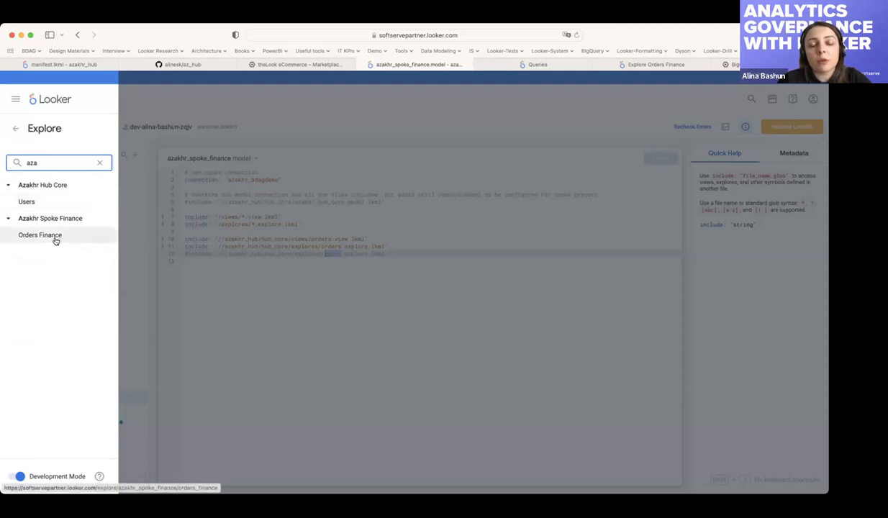
click(264, 237)
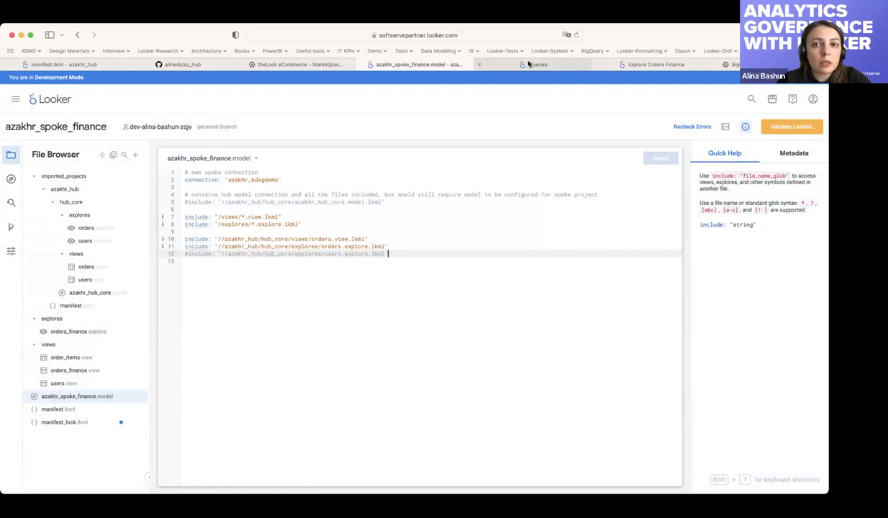
click(352, 216)
click(352, 223)
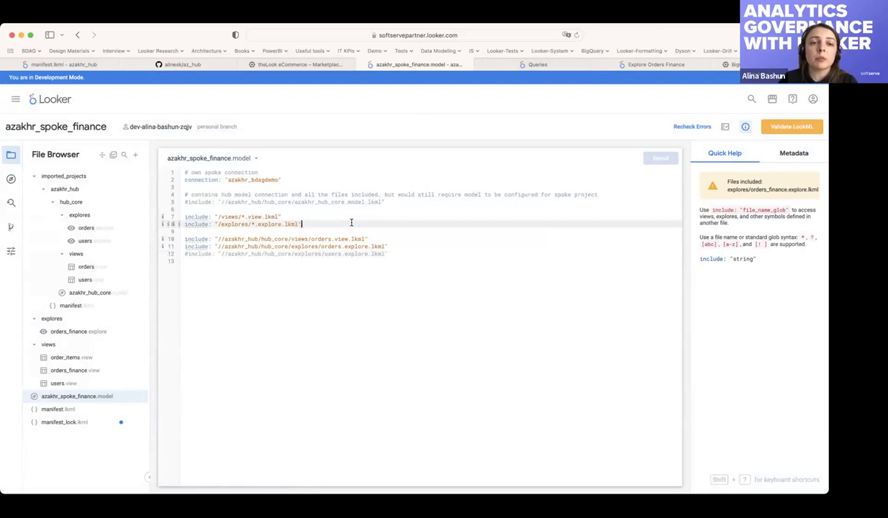
Switch to the admin Queries page and examine the latest orders_finance query's connection, model and explore
click(537, 64)
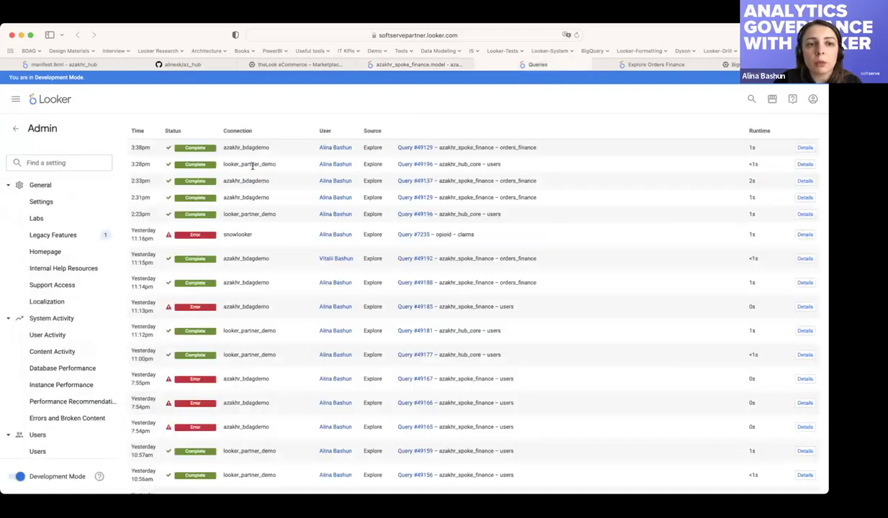
drag(224, 148, 270, 147)
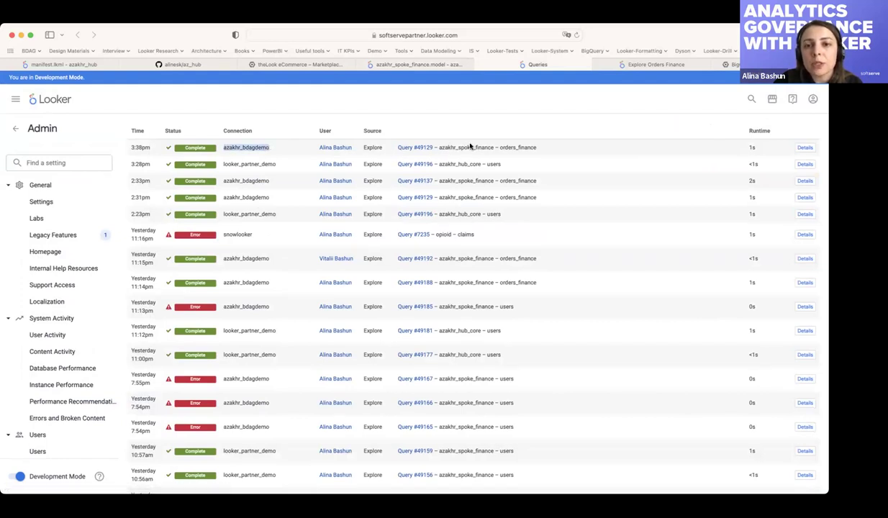
drag(502, 147, 553, 147)
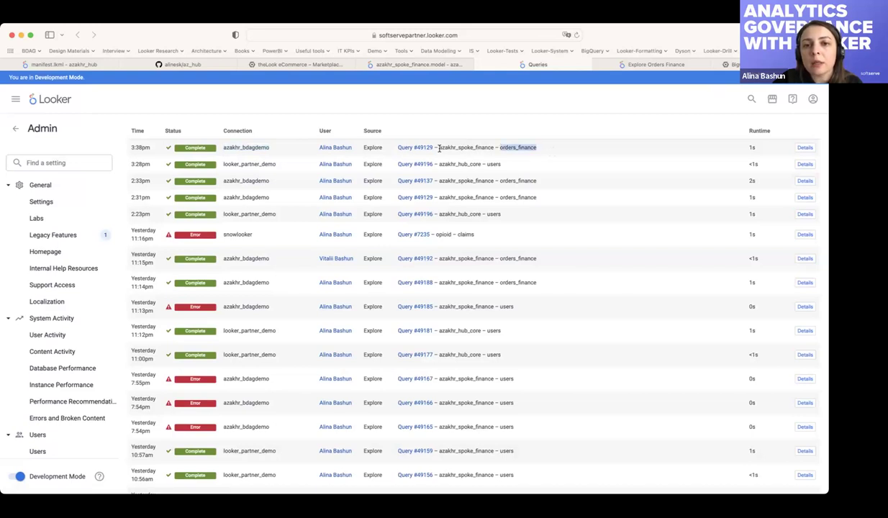
drag(439, 148, 480, 148)
drag(491, 147, 494, 147)
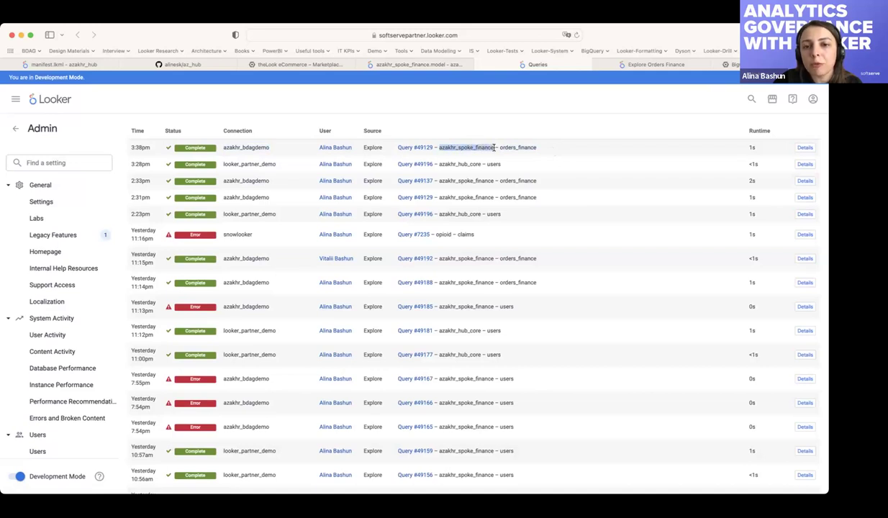
drag(222, 147, 272, 150)
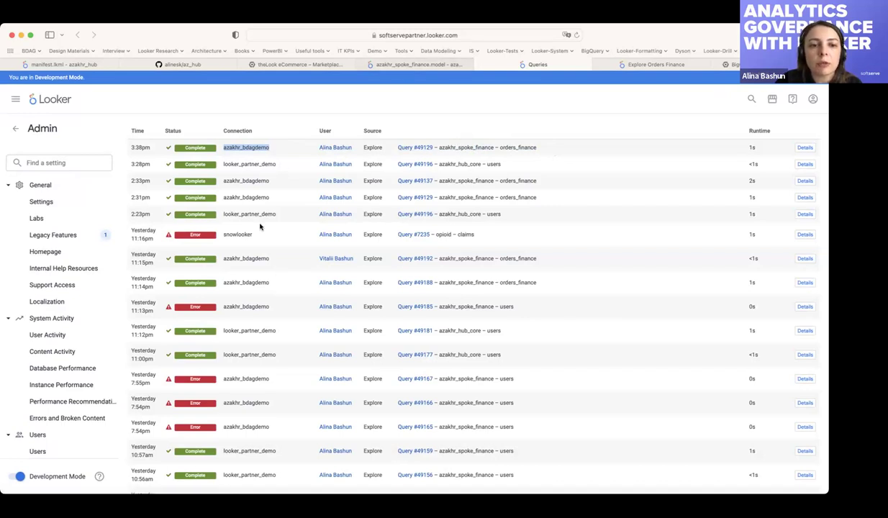
Return to azakhr_spoke_finance.model and compare the hub orders explore include with the commented-out users explore include
click(400, 66)
click(394, 246)
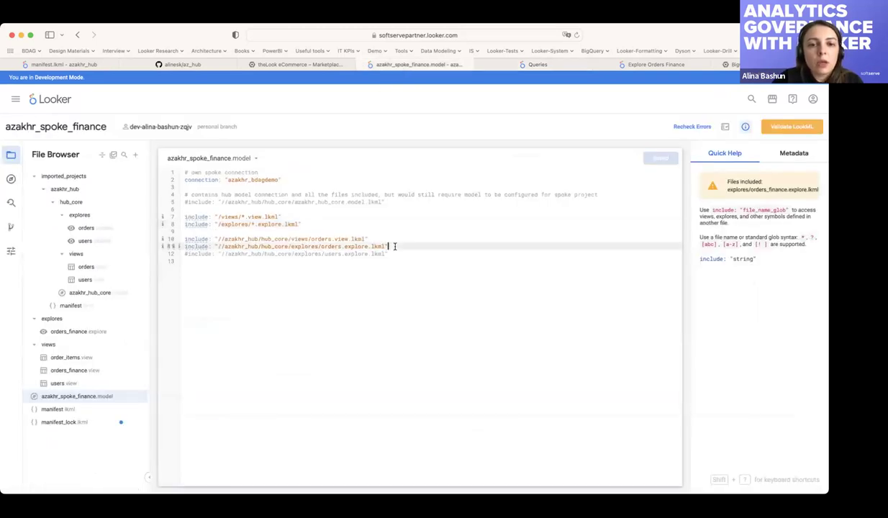
click(398, 254)
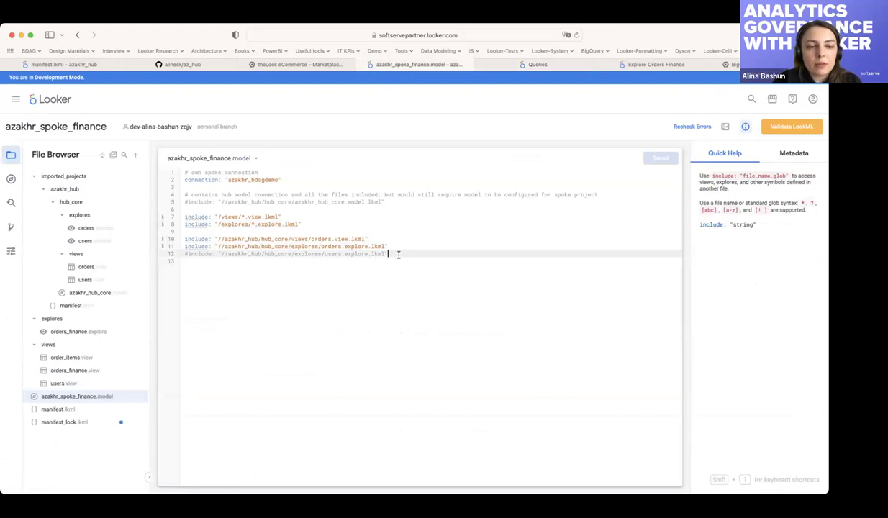
click(391, 246)
click(399, 253)
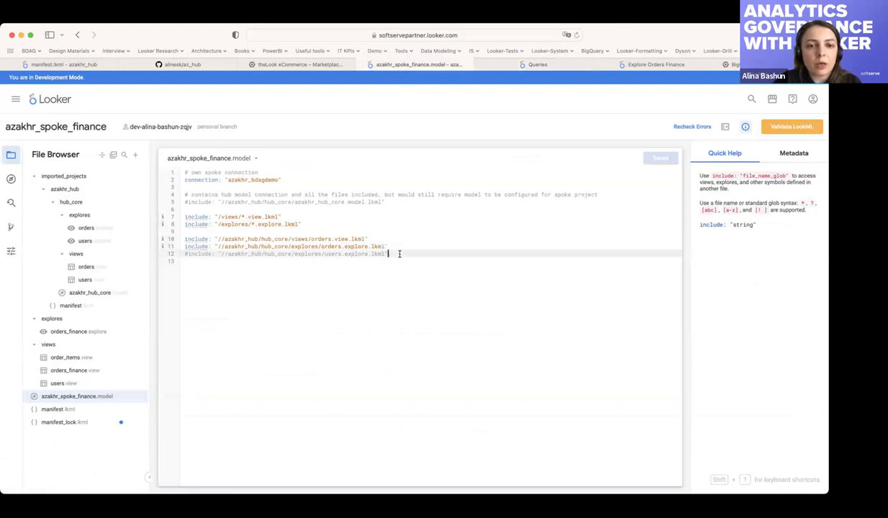
Compare the spoke's own wildcard view and explore includes with the individual hub_core file includes in the model
click(260, 224)
click(309, 217)
click(369, 195)
click(383, 245)
click(399, 254)
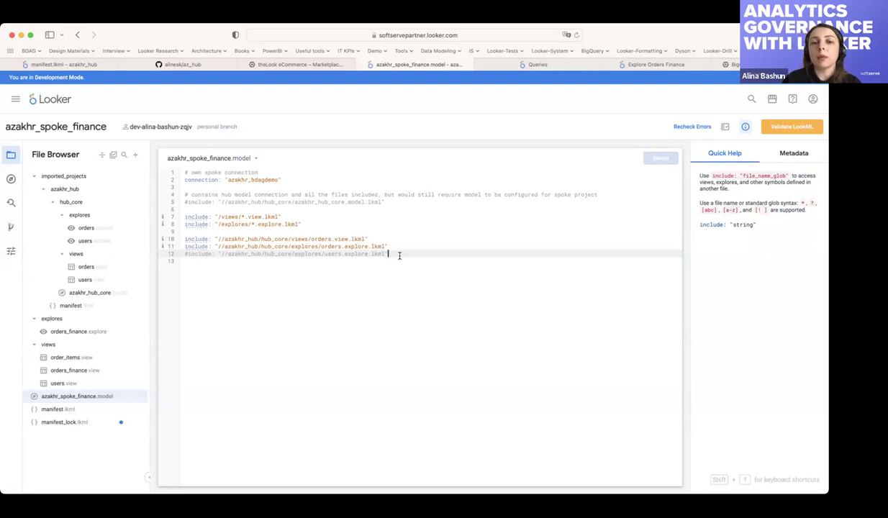
click(388, 246)
click(327, 224)
click(288, 216)
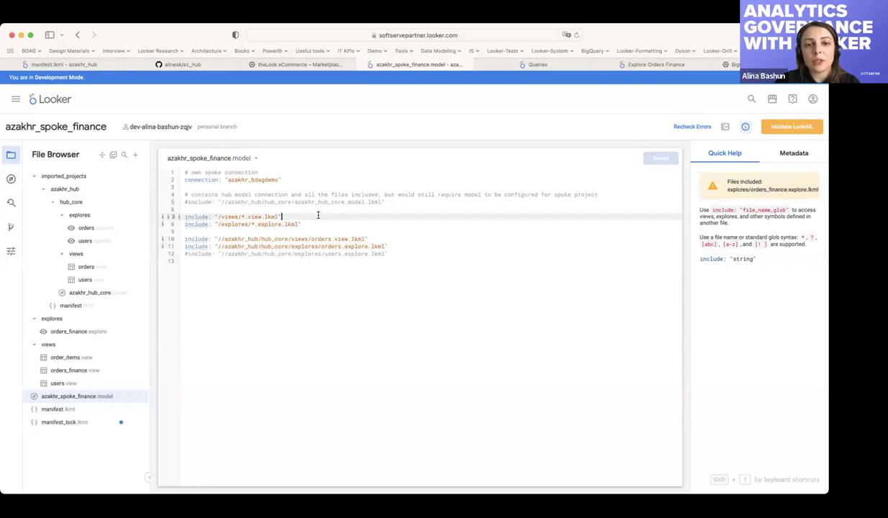
click(397, 245)
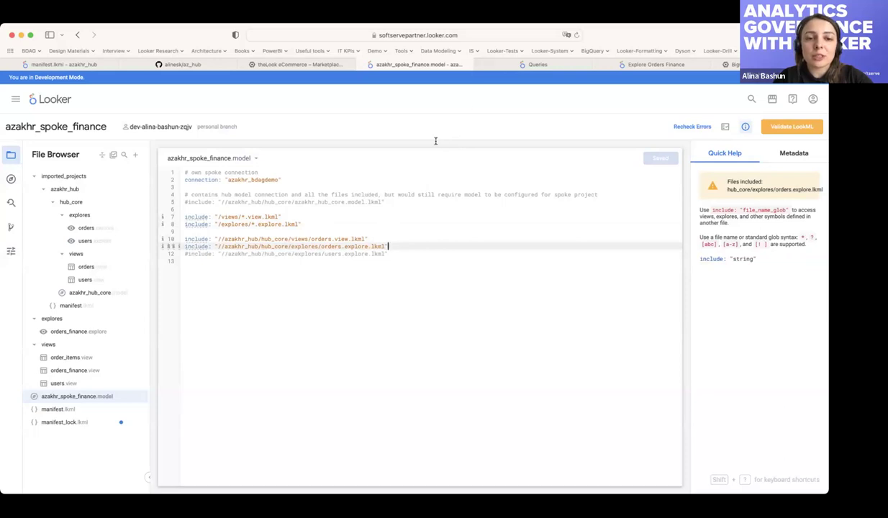
click(366, 238)
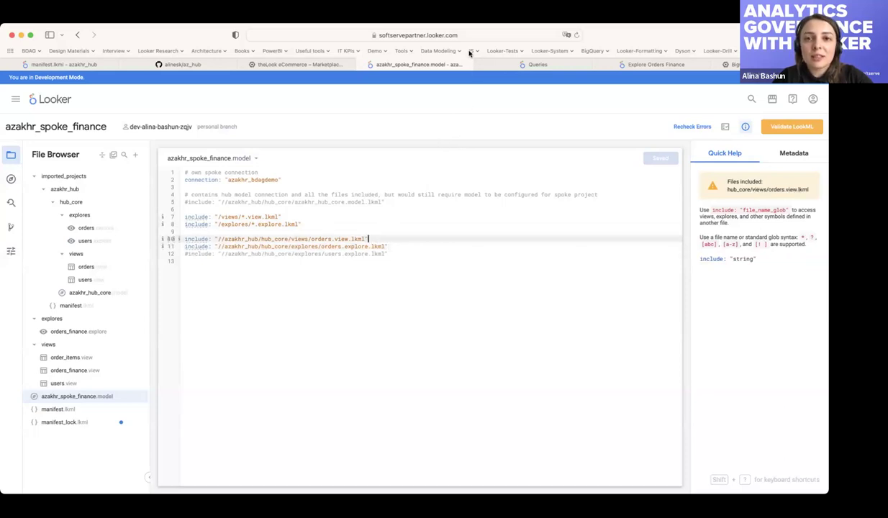